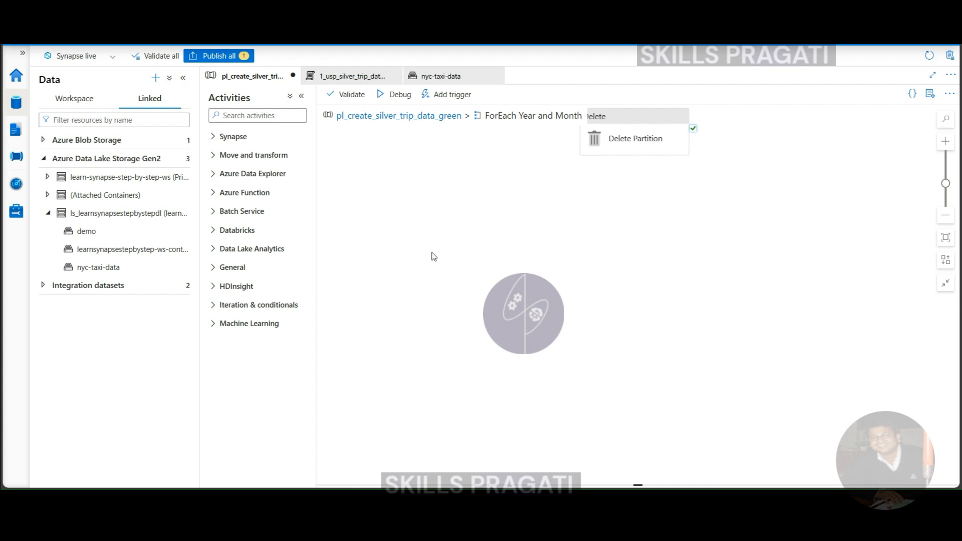
# Correct the Delete Partition activity's p_folder_path to silver/trip_data_green/year=@{item().year}/month=@{item().month}.
pyautogui.click(413, 118)
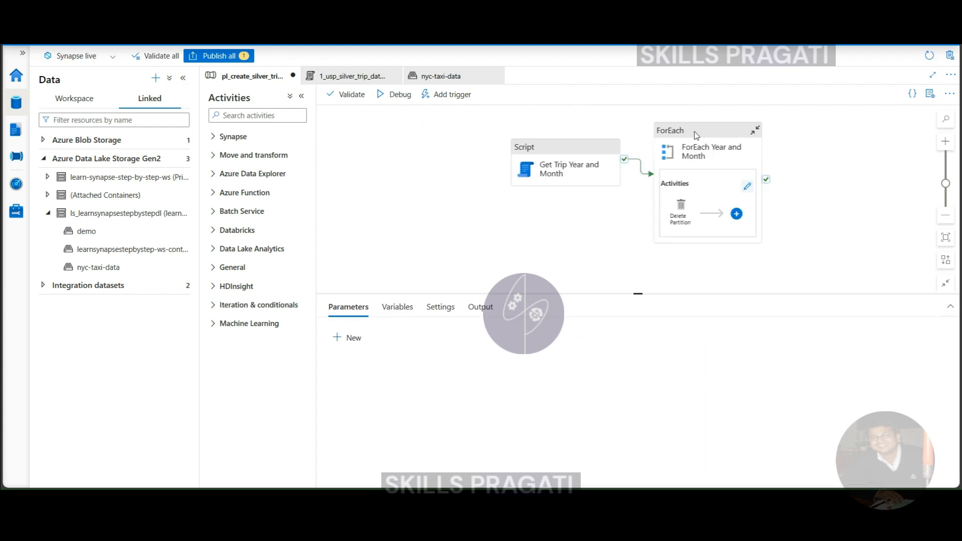
pyautogui.click(749, 192)
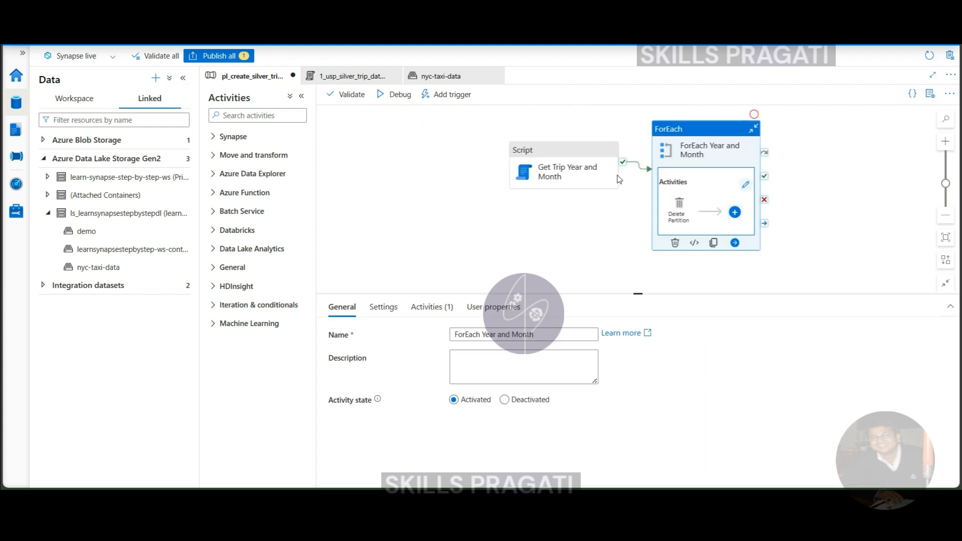
pyautogui.click(745, 186)
pyautogui.click(639, 122)
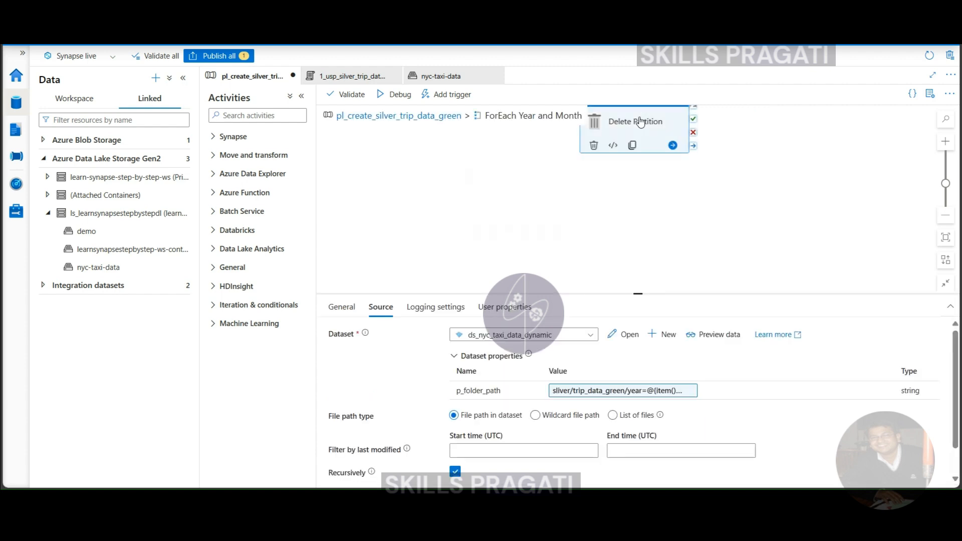
pyautogui.click(564, 391)
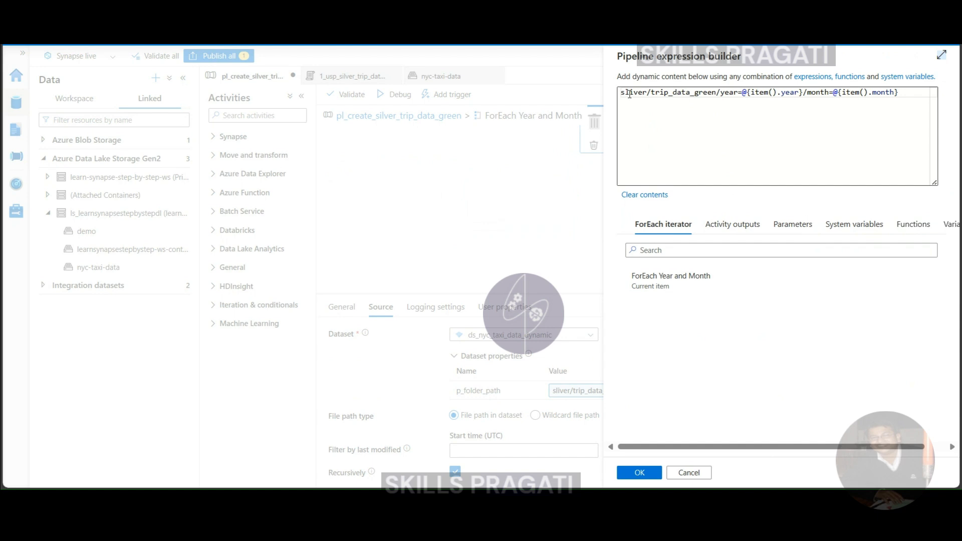
pyautogui.click(635, 92)
pyautogui.press('BackSpace')
pyautogui.press('BackSpace')
pyautogui.write('i')
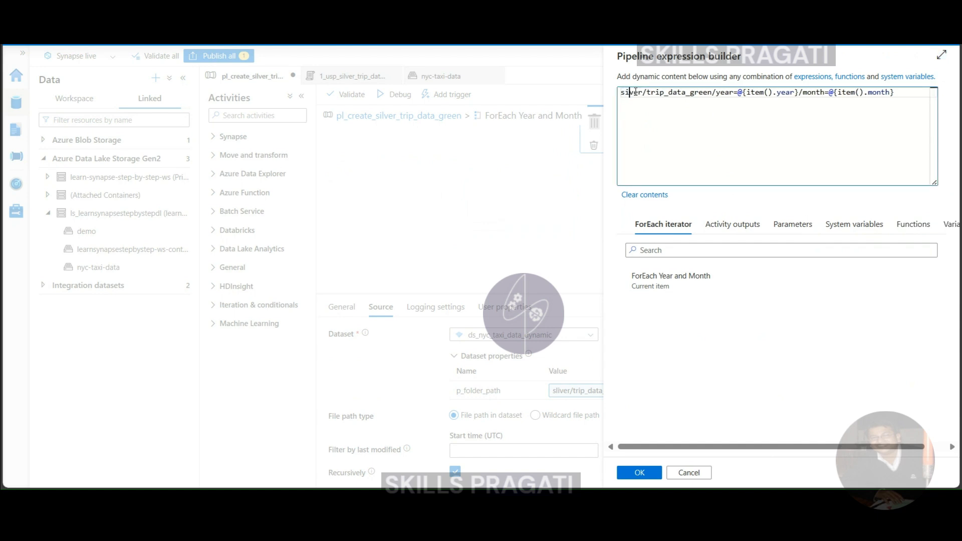
pyautogui.write('l')
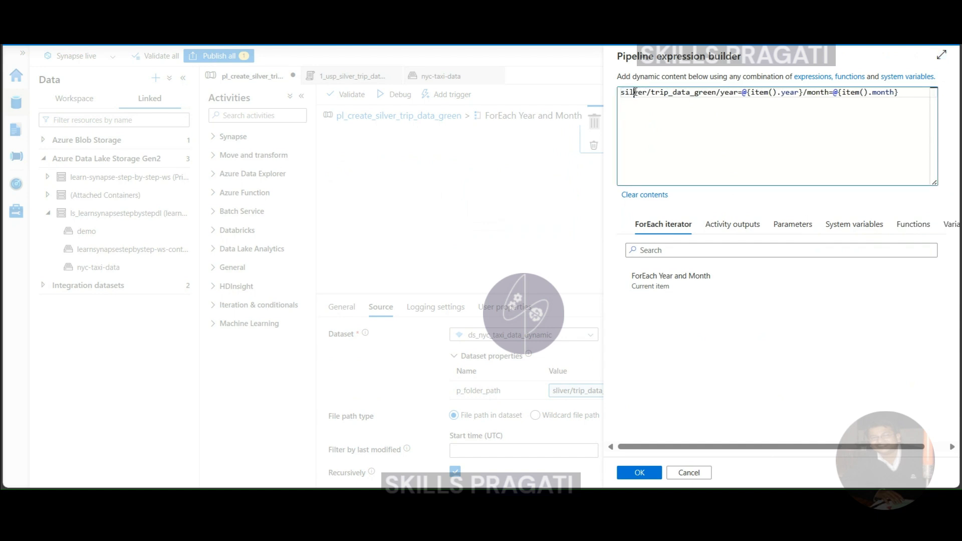
pyautogui.click(639, 473)
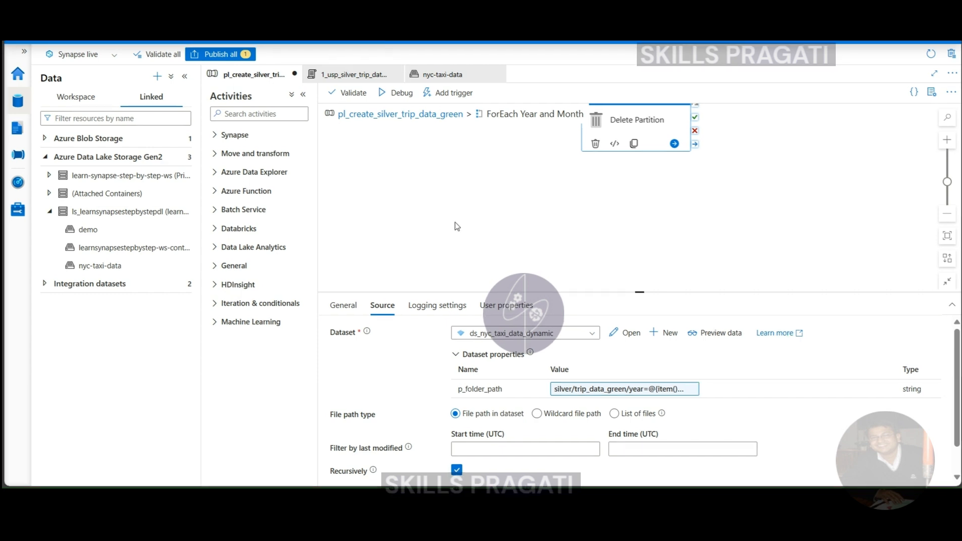
# Add a Stored procedure activity beside Delete Partition inside the ForEach Year and Month loop.
pyautogui.click(437, 220)
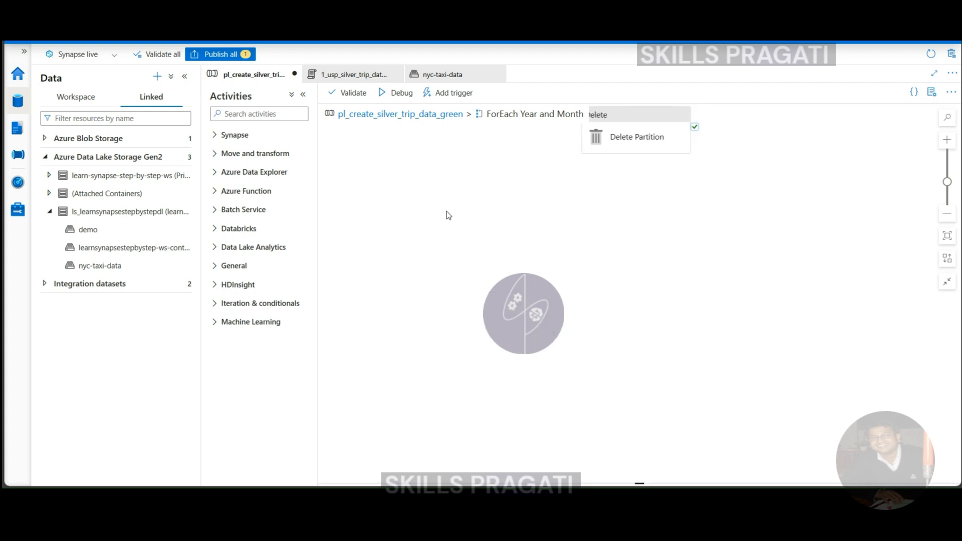
pyautogui.click(407, 115)
pyautogui.click(702, 133)
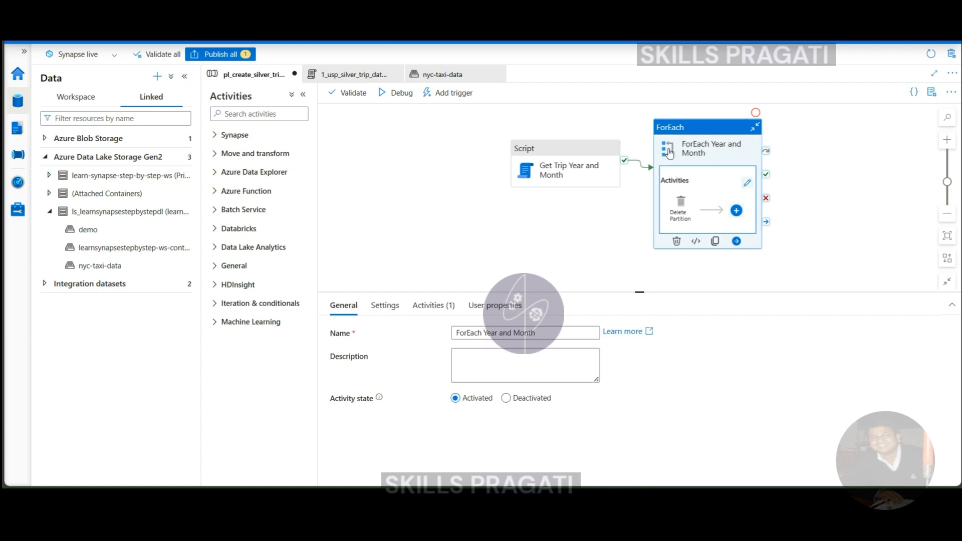
pyautogui.click(438, 312)
pyautogui.click(848, 361)
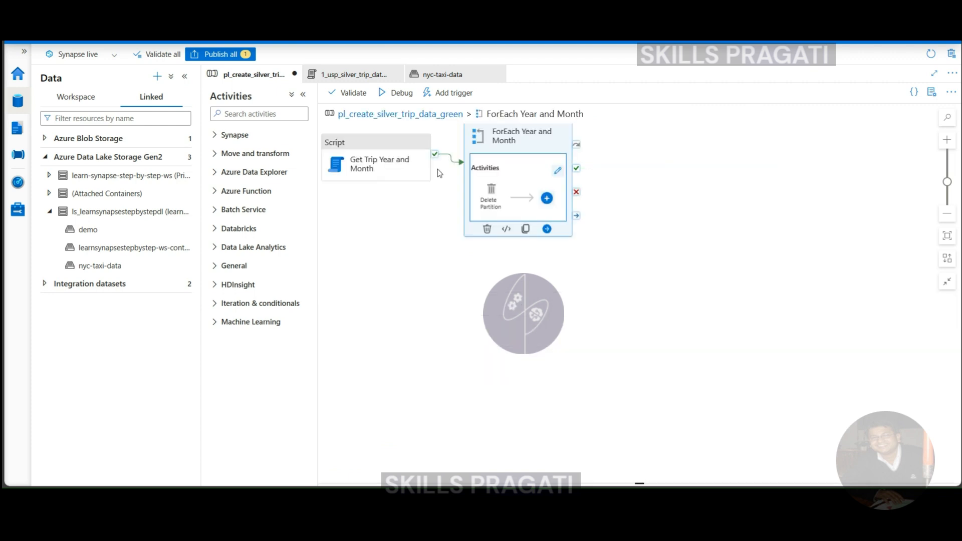
pyautogui.click(576, 155)
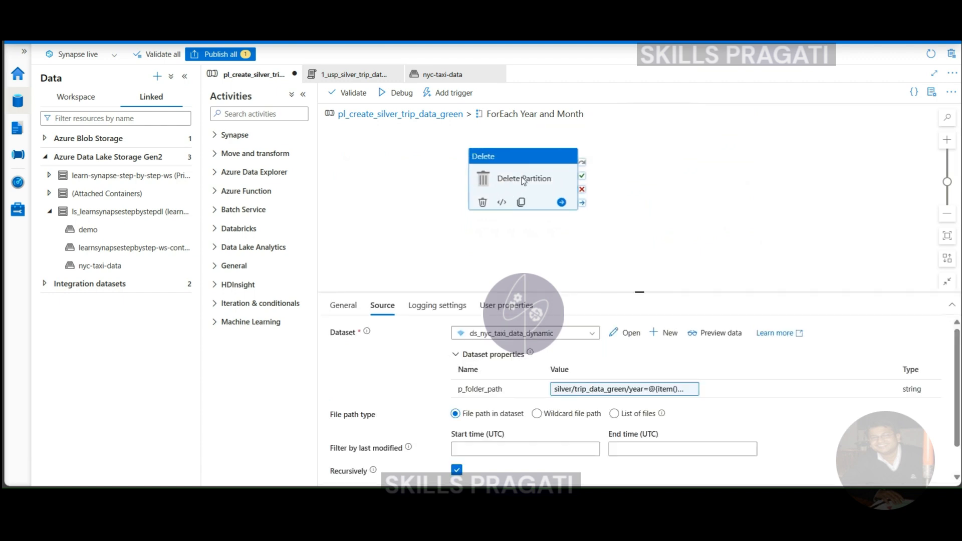
pyautogui.click(255, 112)
pyautogui.write('sto')
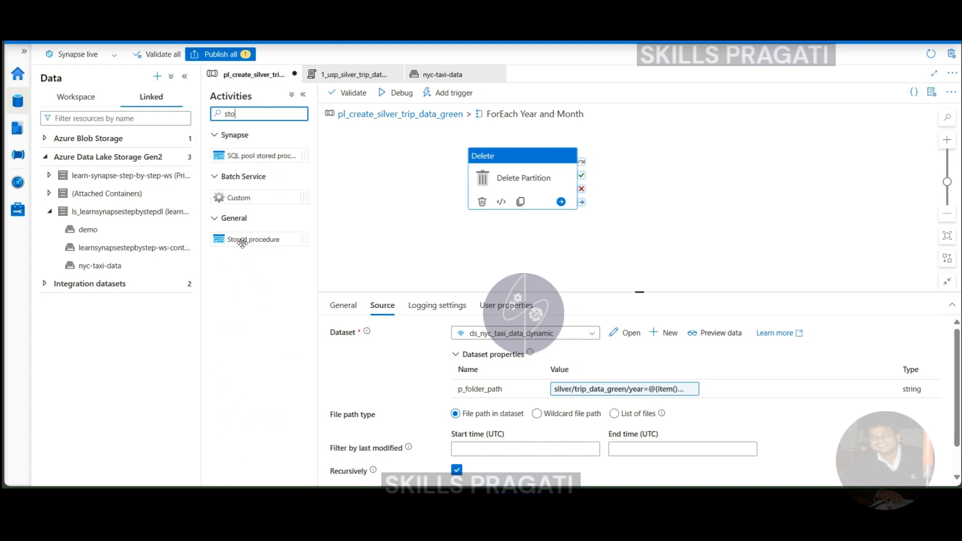
pyautogui.moveTo(242, 242); pyautogui.dragTo(693, 176)
# Arrange the two activities in the loop and link Delete Partition's success output to the stored procedure activity.
pyautogui.moveTo(536, 175); pyautogui.dragTo(475, 150)
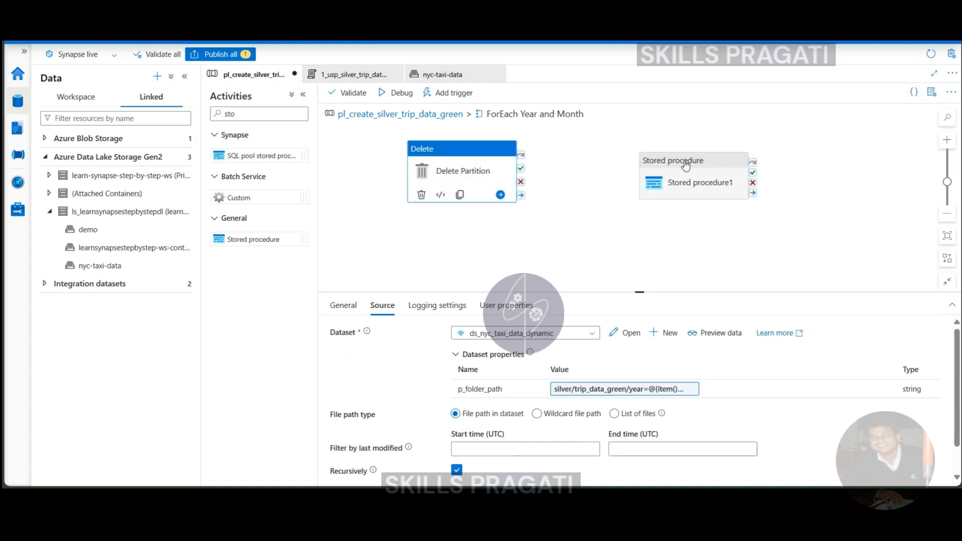
pyautogui.moveTo(681, 173); pyautogui.dragTo(674, 156)
pyautogui.moveTo(522, 178); pyautogui.dragTo(651, 181)
pyautogui.click(678, 245)
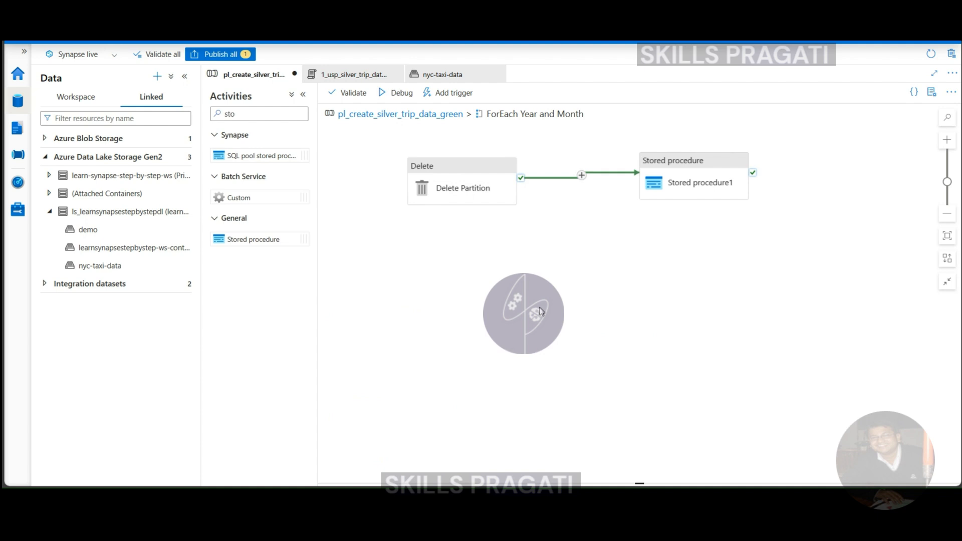
# Rename the stored procedure activity as Create Partition.
pyautogui.moveTo(675, 184); pyautogui.dragTo(674, 168)
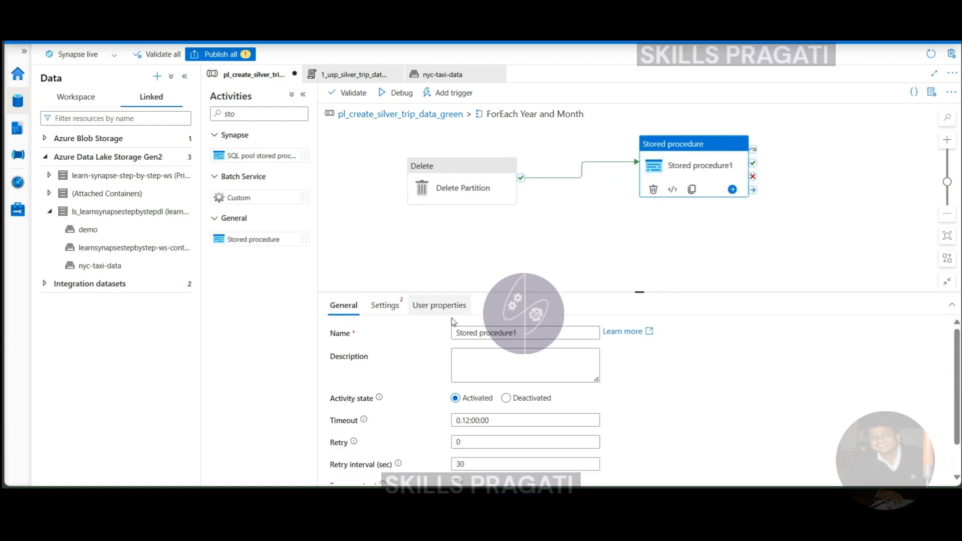
pyautogui.tripleClick(480, 330)
pyautogui.write('Create Par')
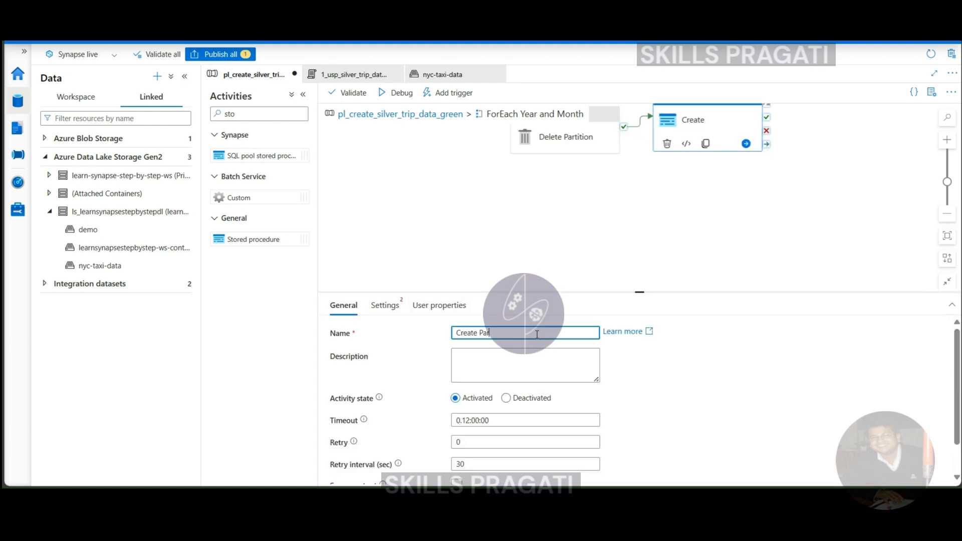
pyautogui.write('tition')
# Set Create Partition's linked service to ls_serverless_sql_pool_db_nyc_taxi_ldw and its stored procedure to [silver].[usp_silver_trip_data_green].
pyautogui.click(383, 303)
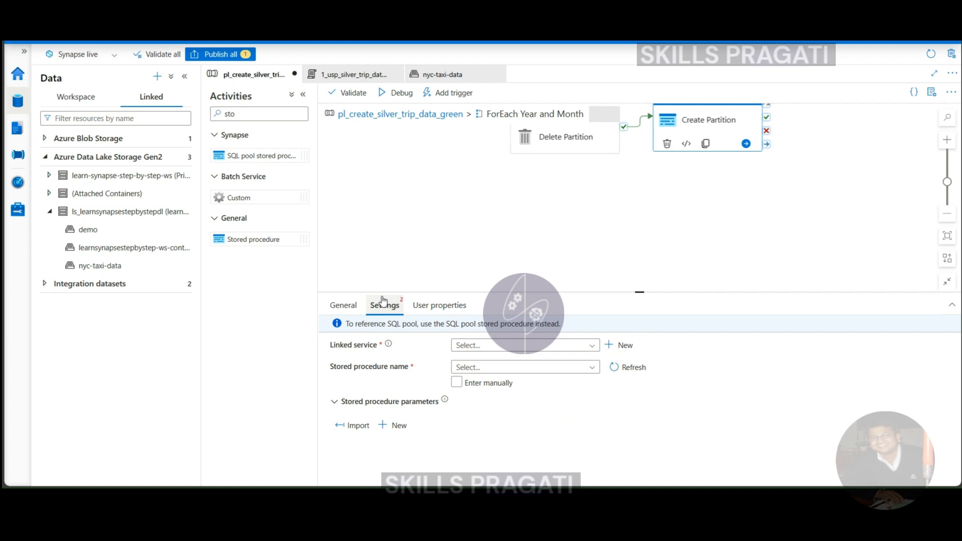
pyautogui.click(490, 342)
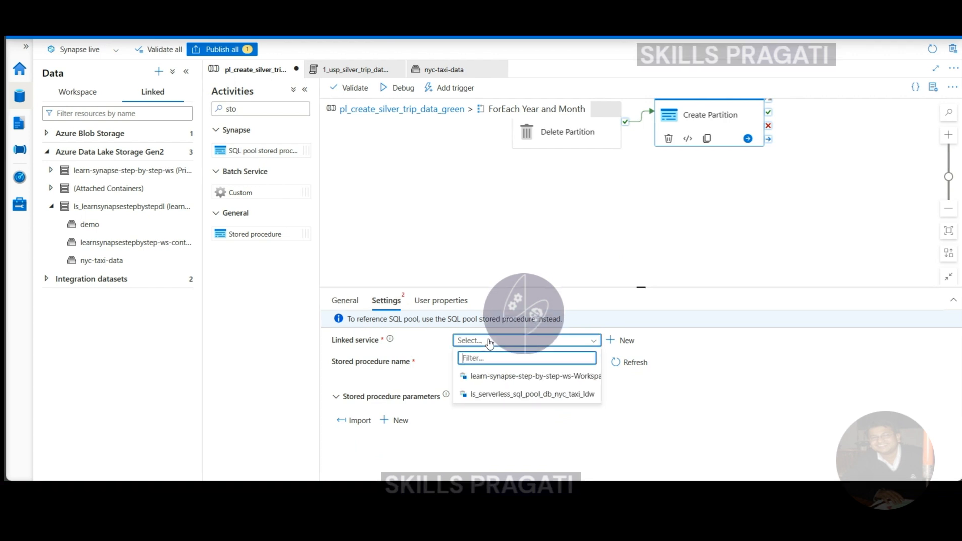
pyautogui.click(489, 392)
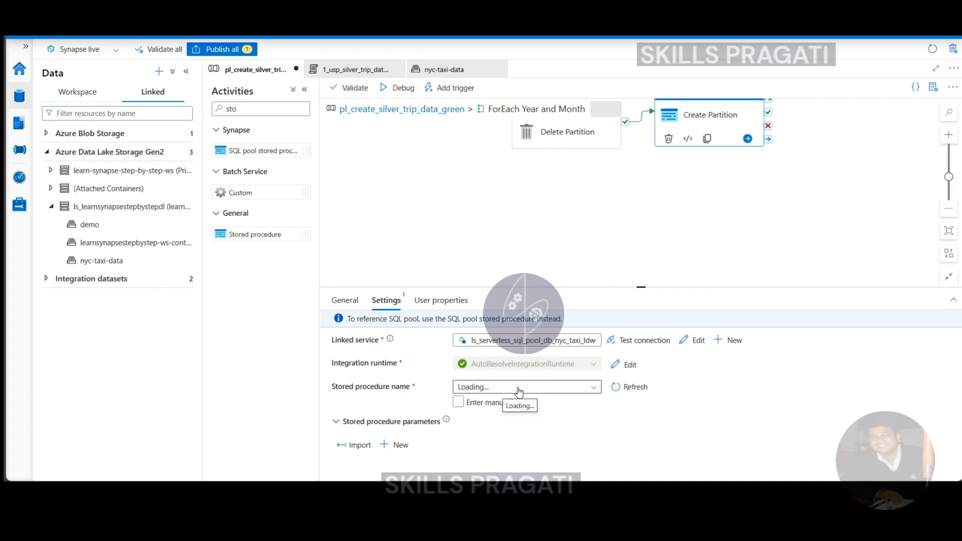
pyautogui.click(536, 392)
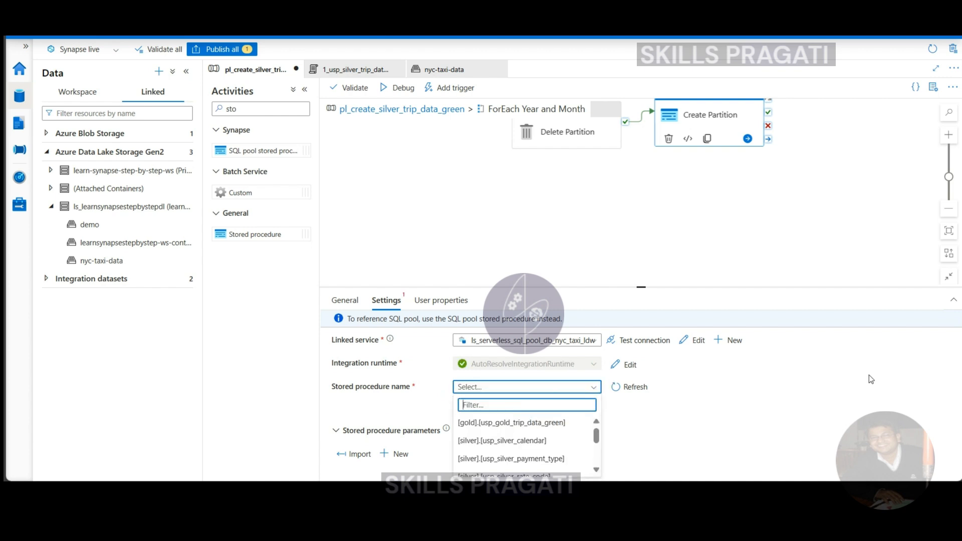
pyautogui.press('Escape')
pyautogui.click(496, 387)
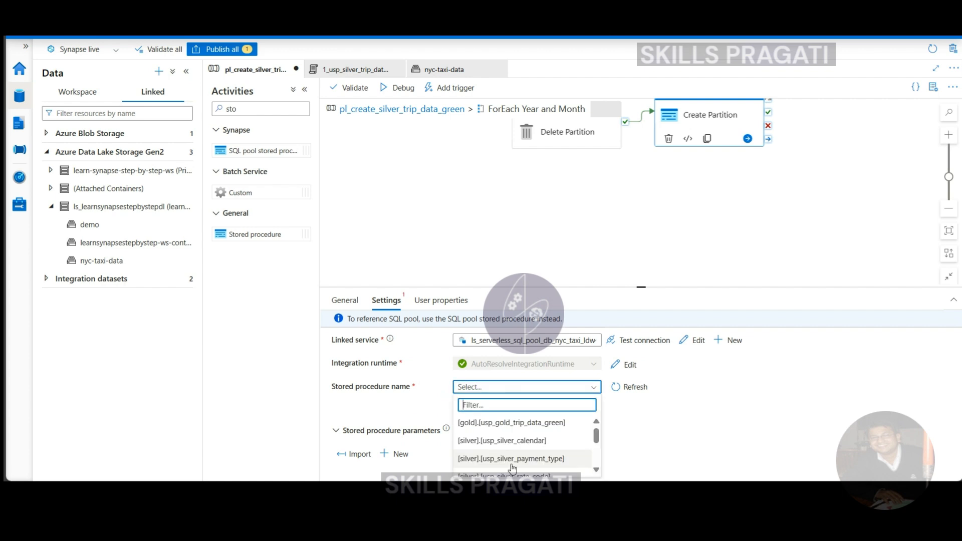
pyautogui.scroll(-3, 531, 458)
pyautogui.scroll(-1, 582, 459)
pyautogui.click(532, 451)
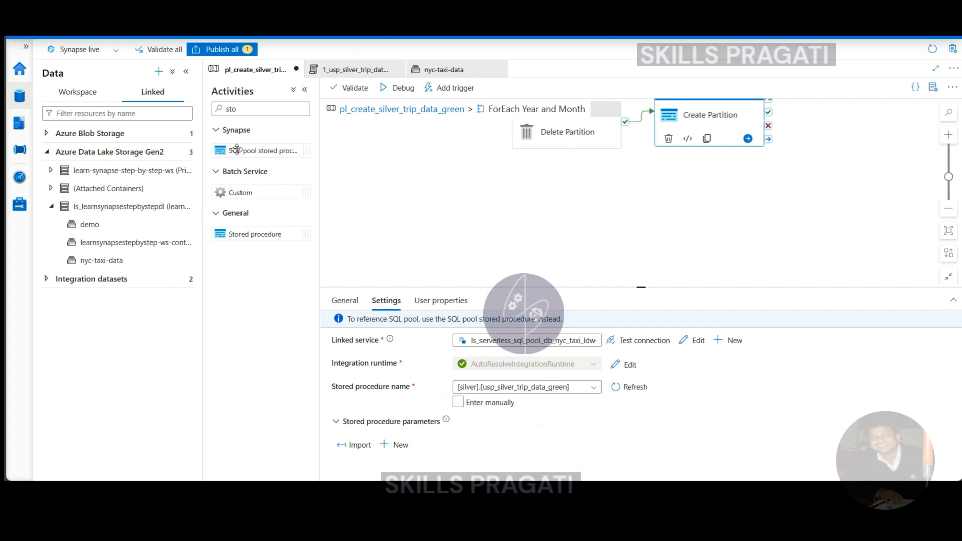
# Review the parameter declarations in the 1_usp_silver_trip_data_green SQL script.
pyautogui.click(19, 123)
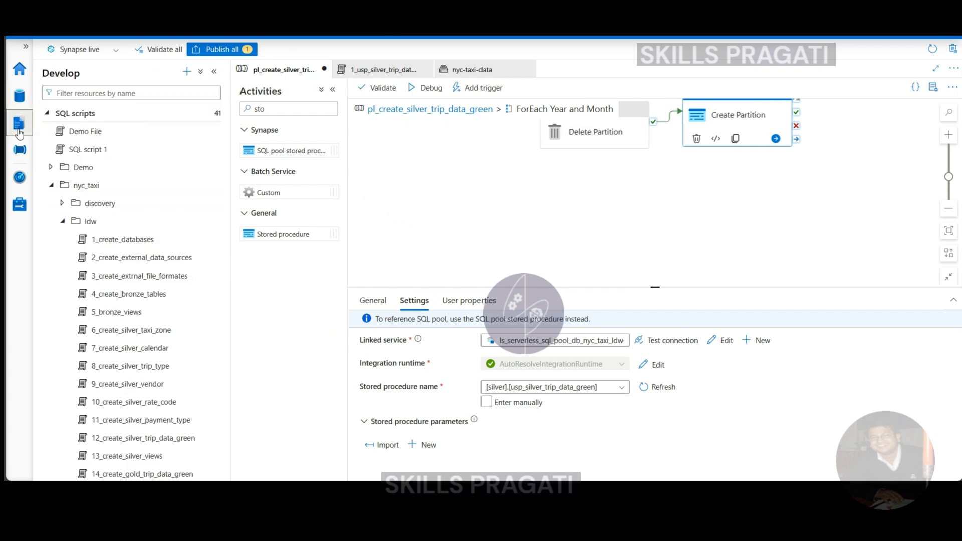
pyautogui.scroll(-4, 115, 398)
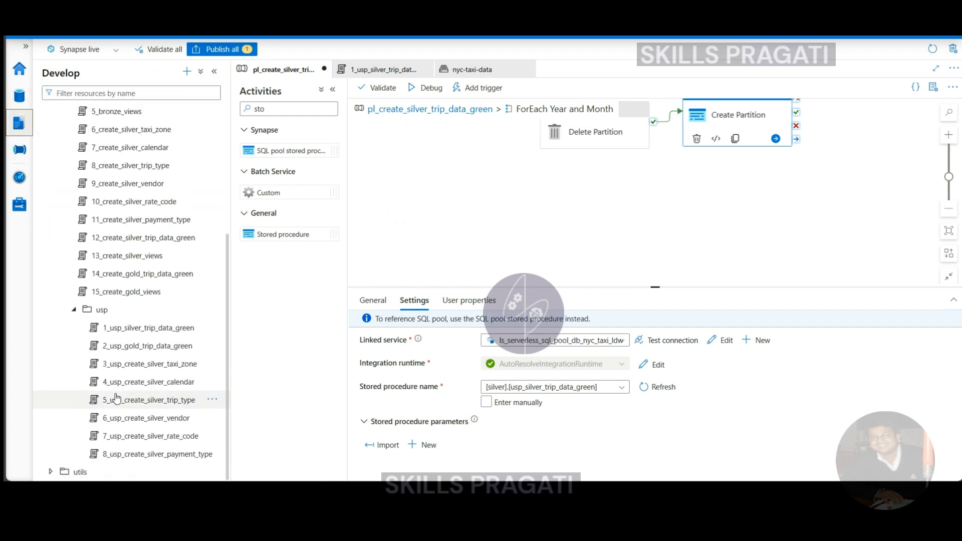
pyautogui.click(127, 327)
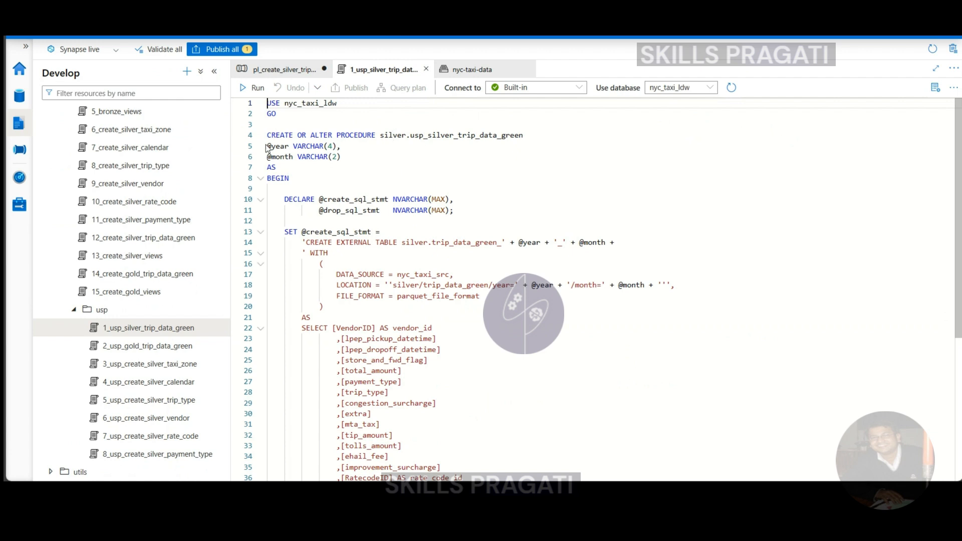
pyautogui.moveTo(275, 151)
pyautogui.moveTo(267, 145); pyautogui.dragTo(354, 156)
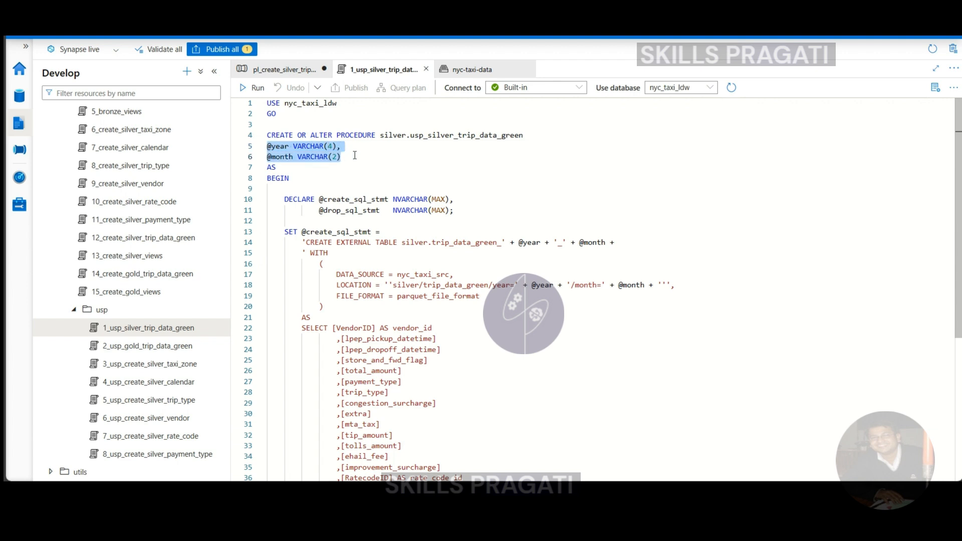
pyautogui.click(378, 166)
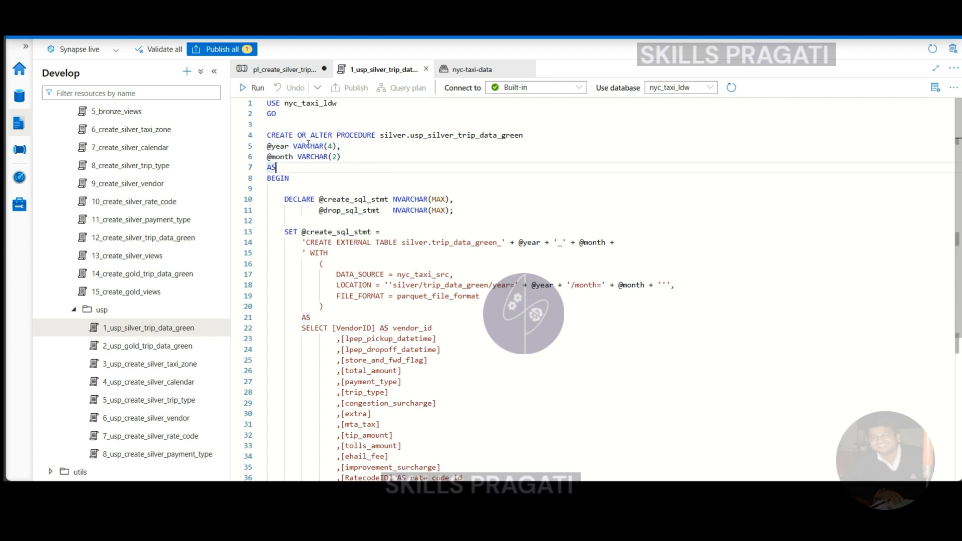
# Import the stored procedure's parameters into the Create Partition activity and enlarge its settings area.
pyautogui.click(290, 71)
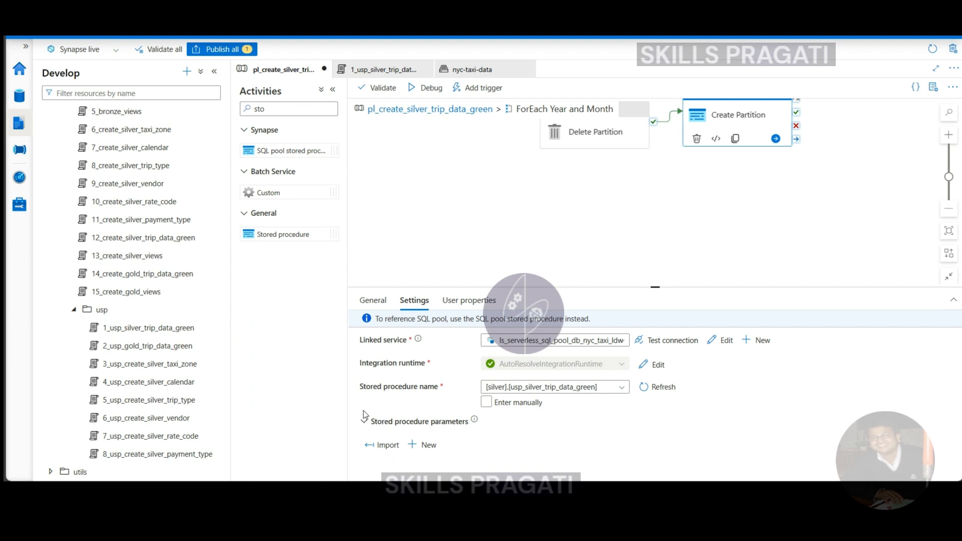
pyautogui.click(384, 446)
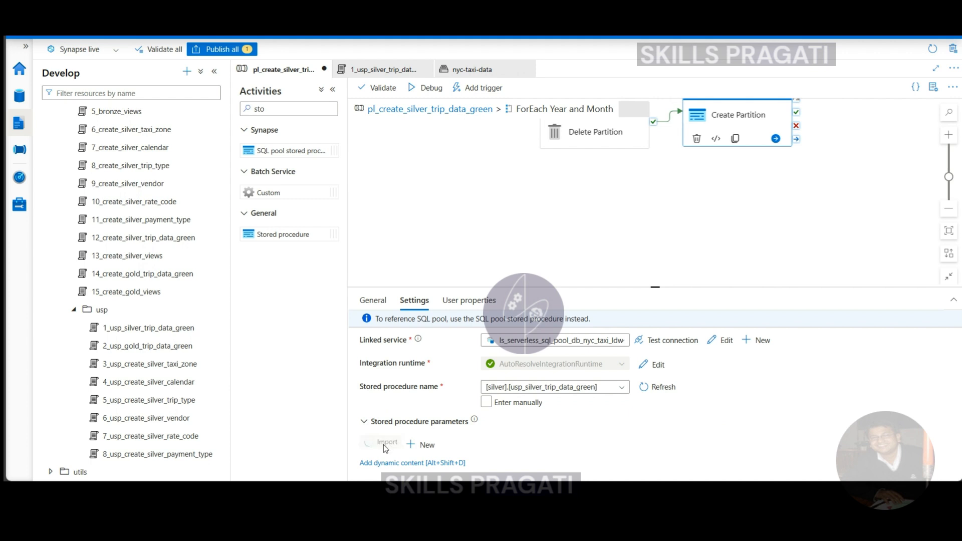
pyautogui.moveTo(655, 290); pyautogui.dragTo(654, 206)
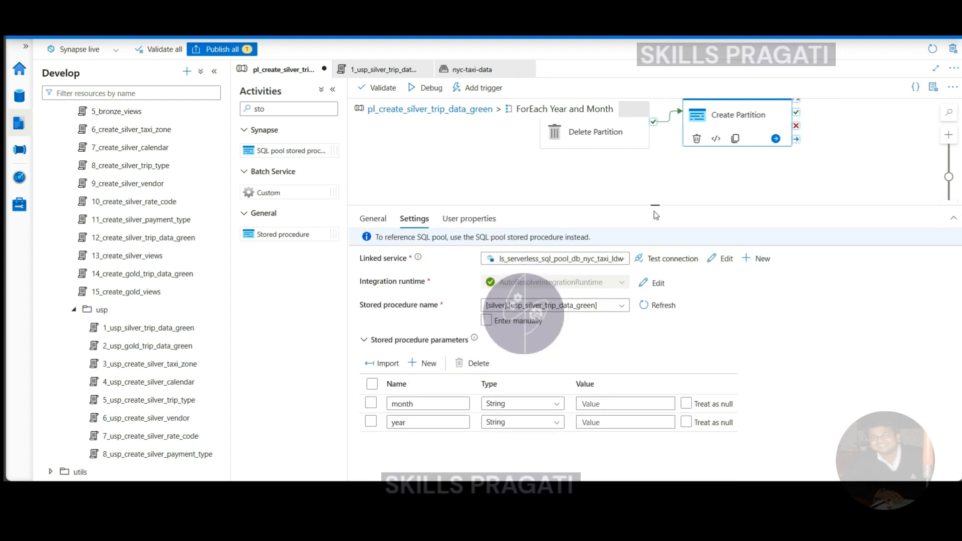
pyautogui.click(623, 403)
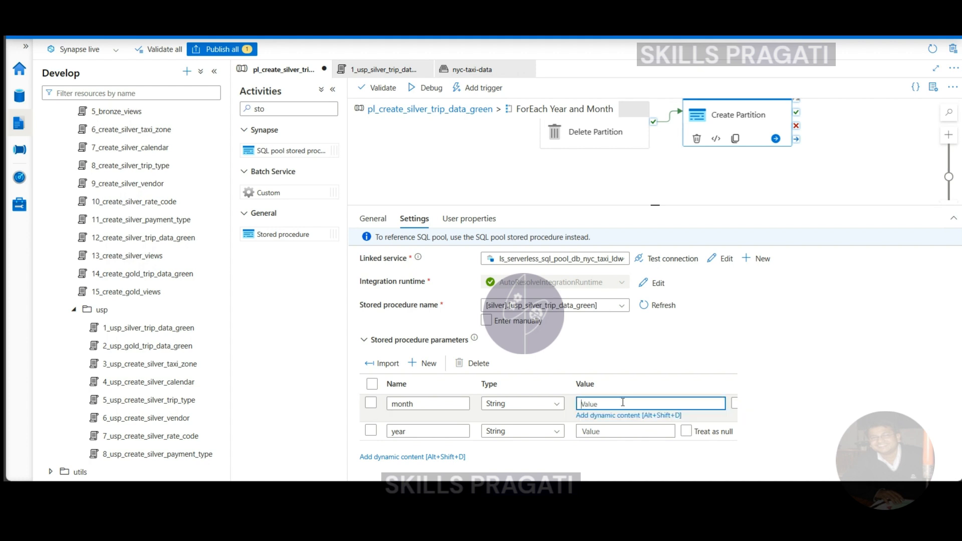
pyautogui.click(597, 415)
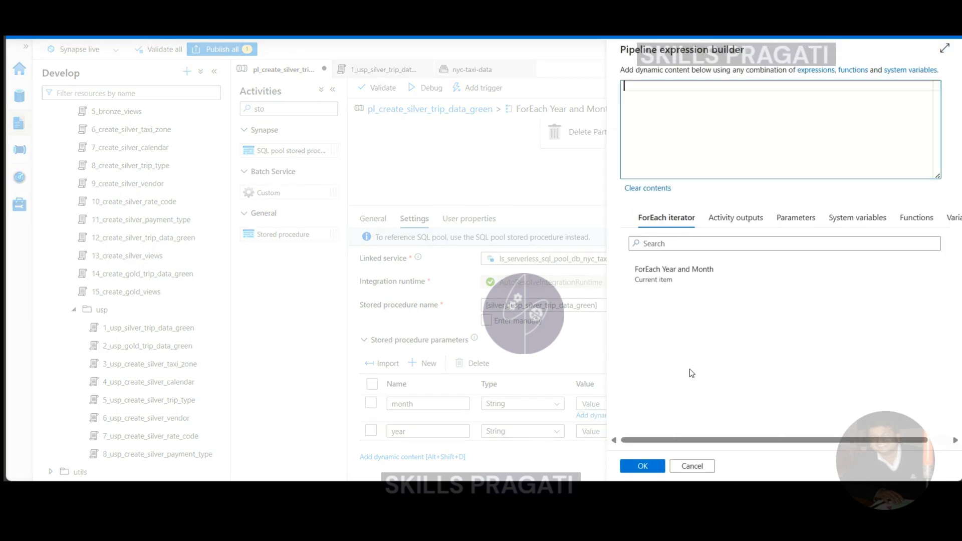
pyautogui.click(641, 276)
pyautogui.write('.')
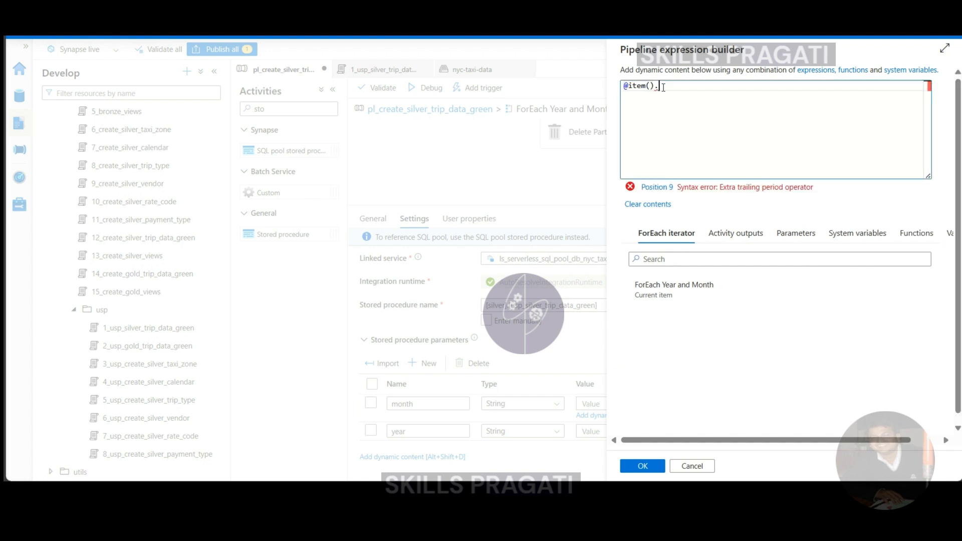
pyautogui.write('month')
pyautogui.click(642, 466)
pyautogui.click(645, 421)
pyautogui.click(623, 436)
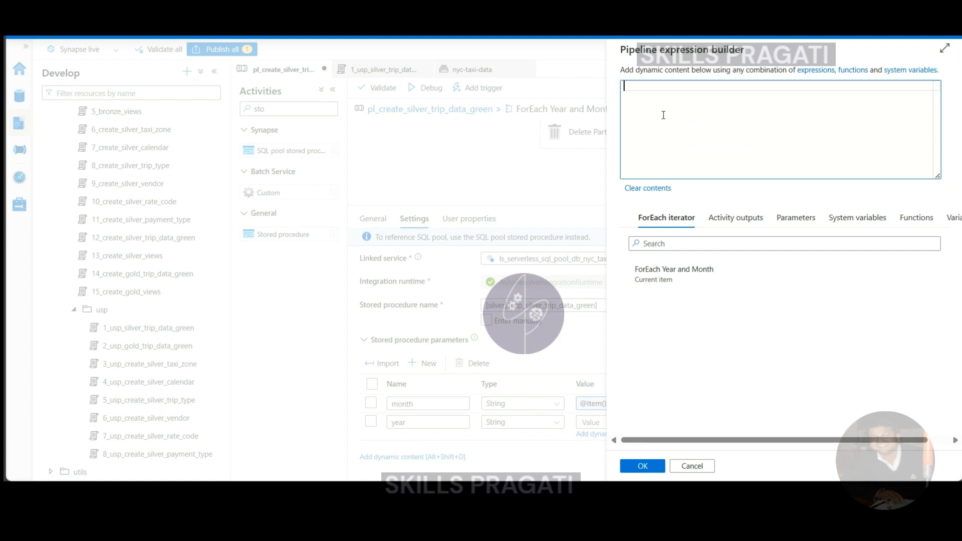
pyautogui.write('@item().')
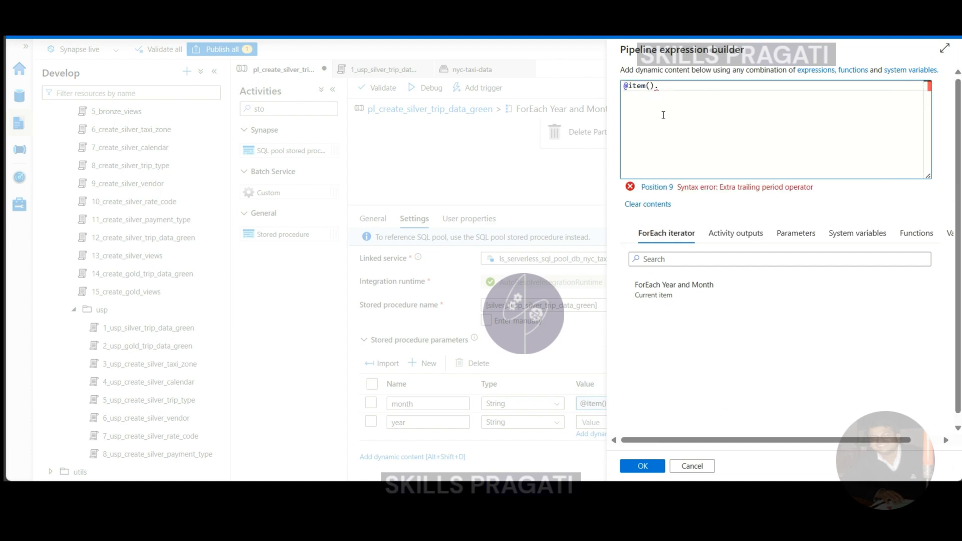
pyautogui.write('year')
pyautogui.click(642, 466)
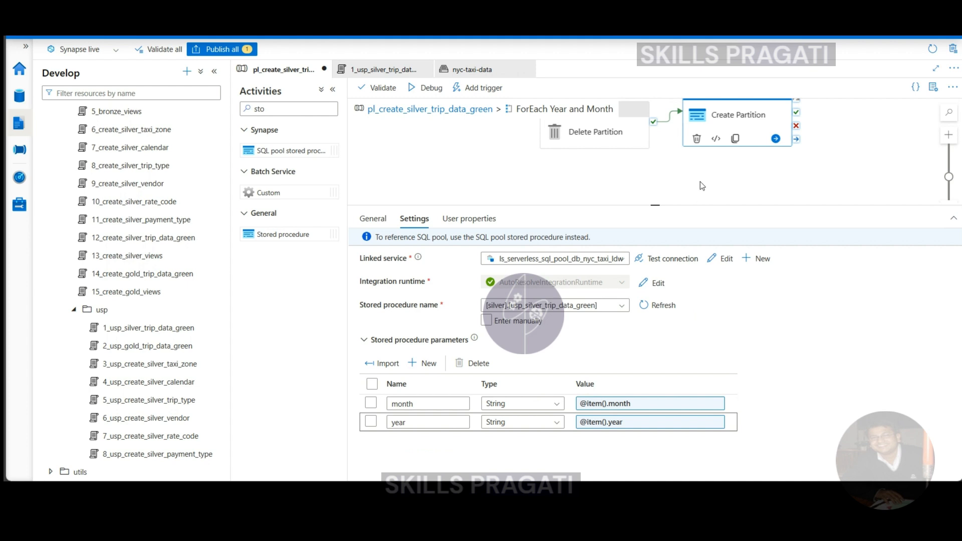
# Publish the pipeline changes and run the whole pipeline in debug mode, enlarging its run output area.
pyautogui.scroll(3, 699, 181)
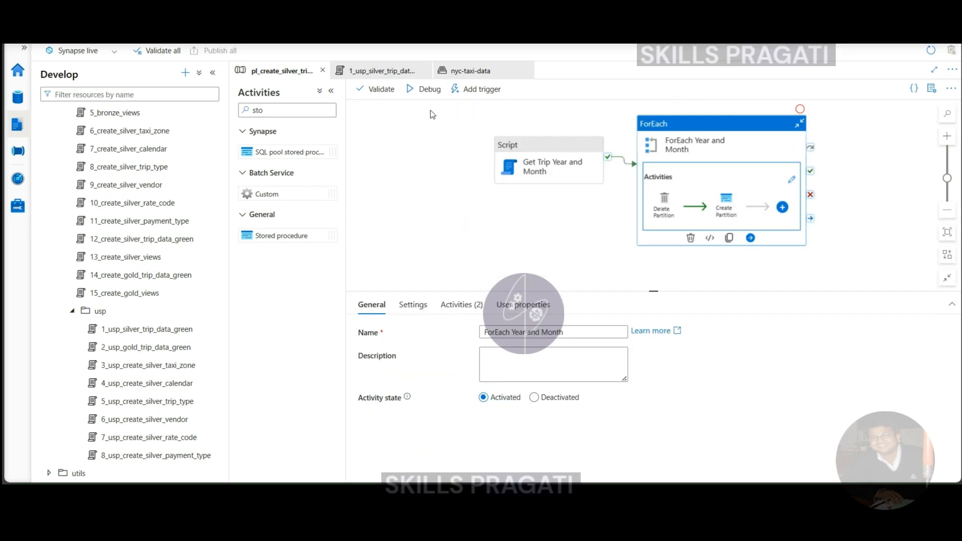
pyautogui.click(423, 89)
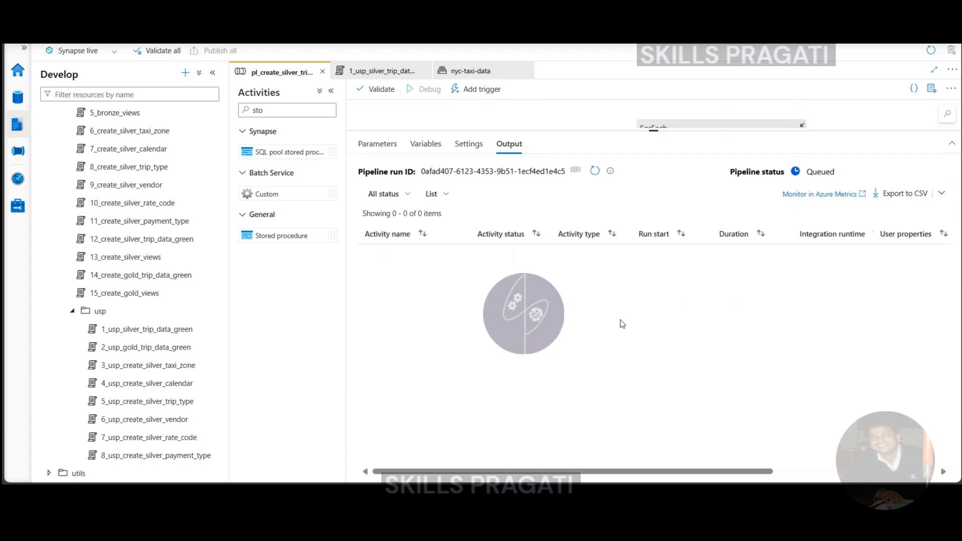
pyautogui.moveTo(656, 195); pyautogui.dragTo(653, 157)
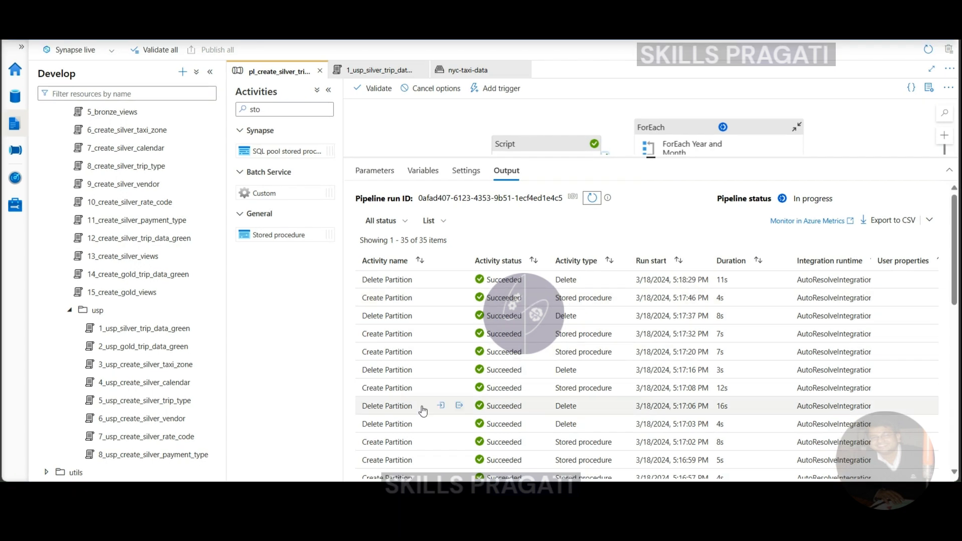
# Examine the statuses of the Delete Partition and Create Partition activity runs in the debug output.
pyautogui.scroll(-5, 423, 395)
pyautogui.scroll(-2, 424, 392)
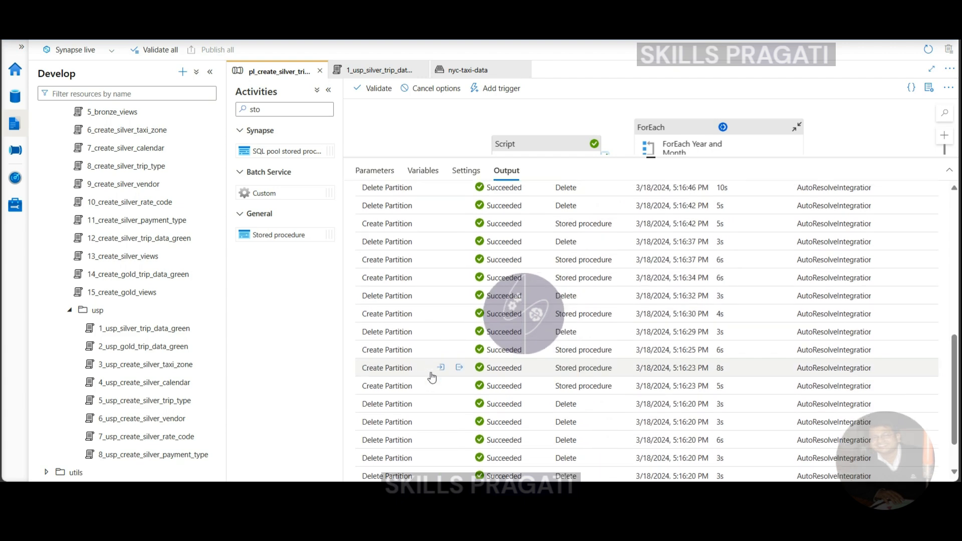
pyautogui.scroll(-1, 447, 390)
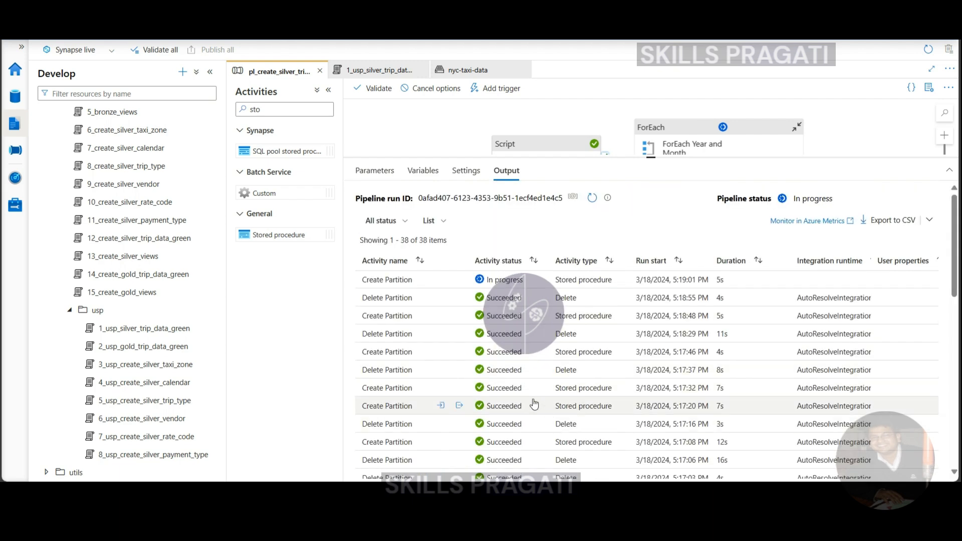
pyautogui.scroll(-1, 546, 406)
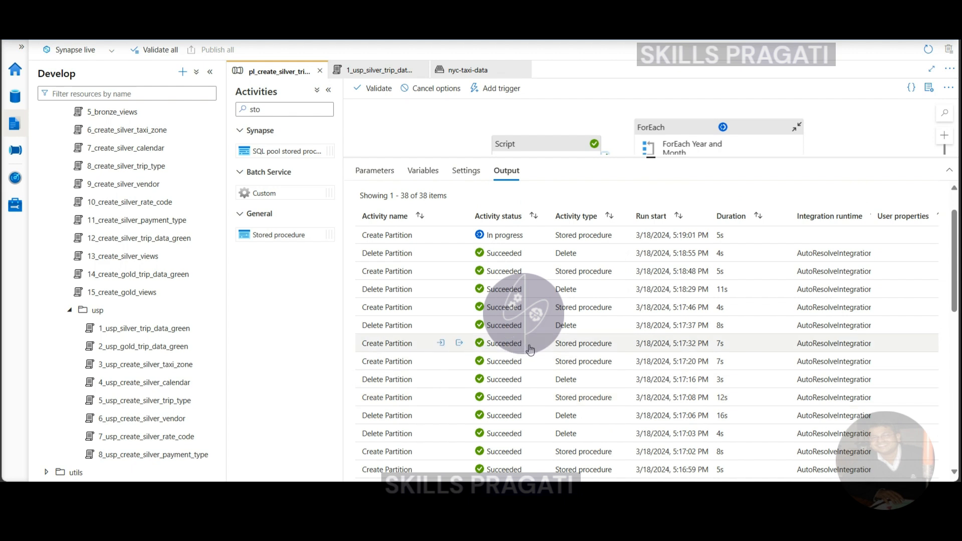
# Inspect the input parameters and the output details of the Create Partition run started at 5:17:32 PM.
pyautogui.click(443, 344)
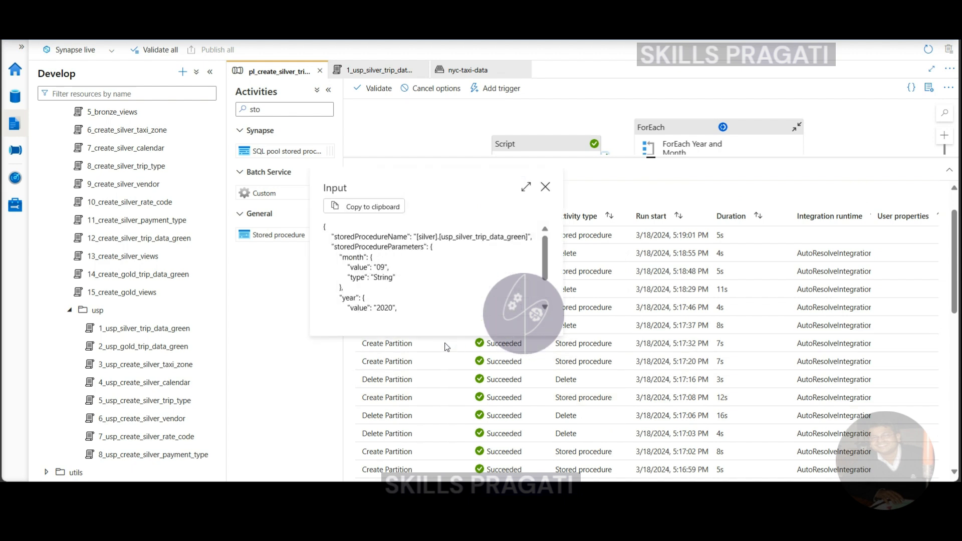
pyautogui.scroll(-2, 428, 285)
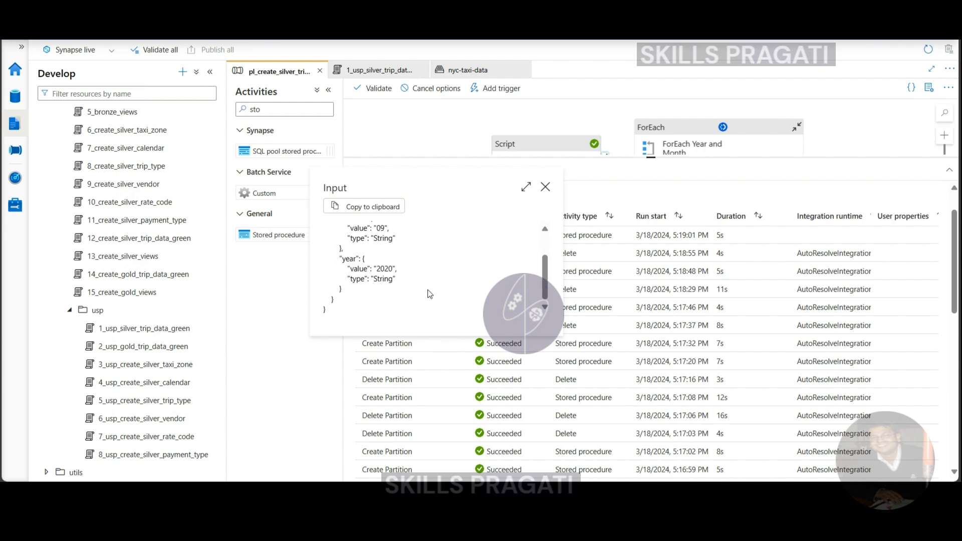
pyautogui.click(545, 187)
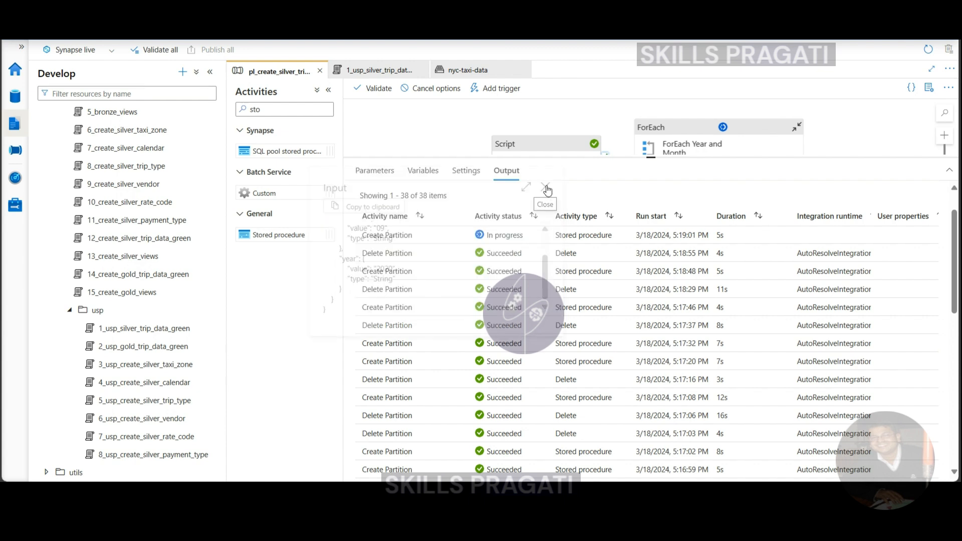
pyautogui.click(458, 344)
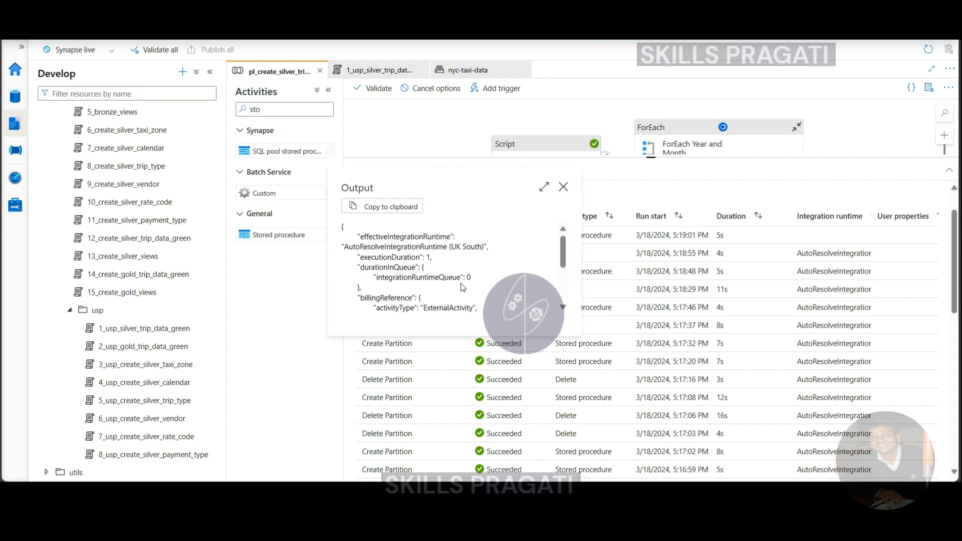
pyautogui.scroll(-4, 461, 286)
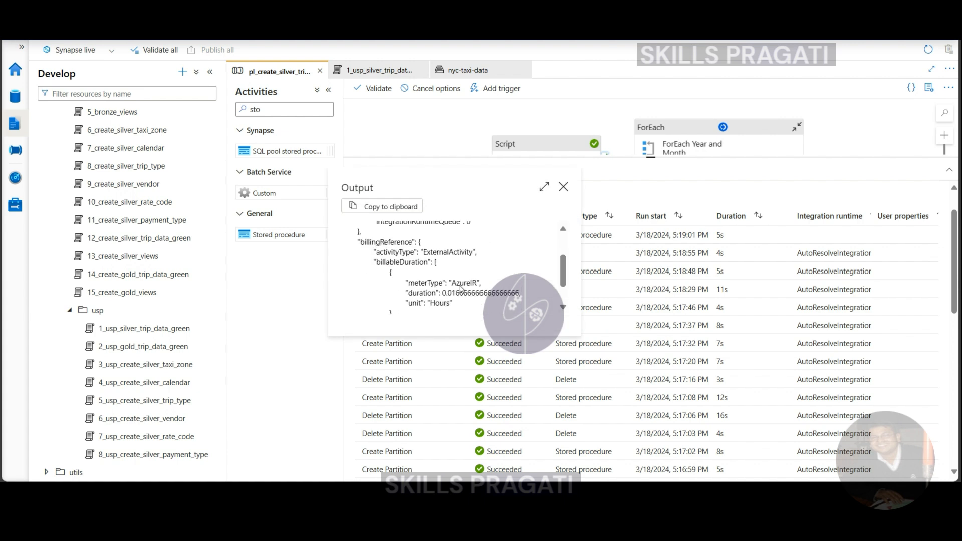
pyautogui.click(563, 187)
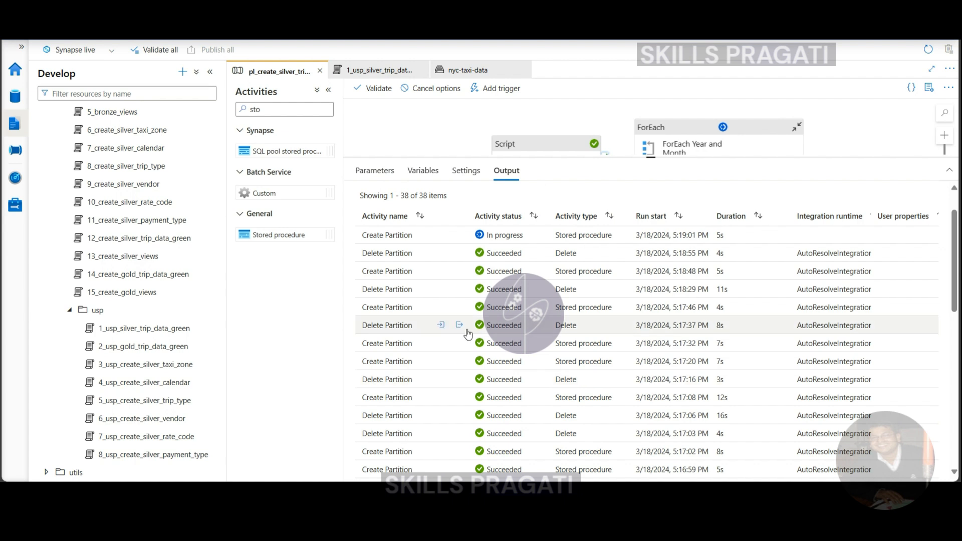
pyautogui.scroll(1, 471, 340)
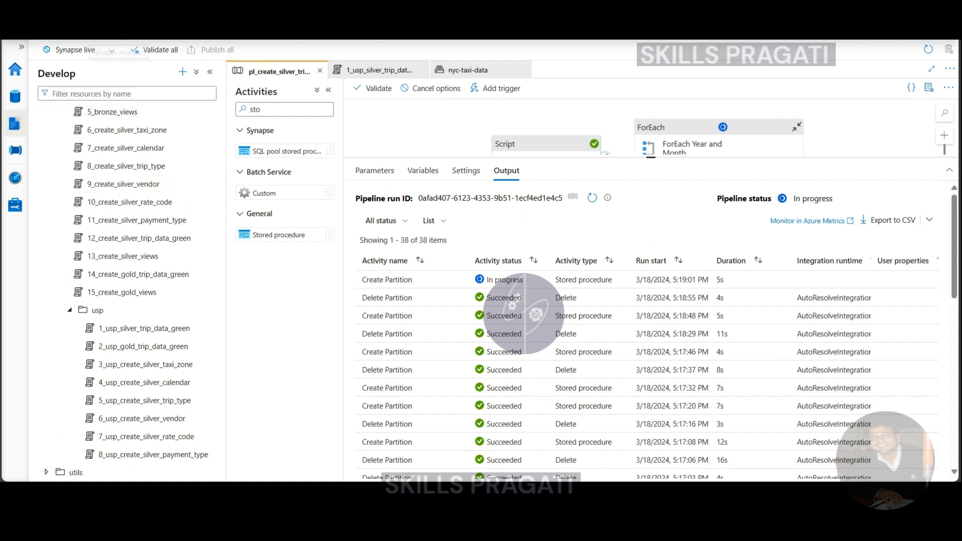
# Check the month folders and the month=01 files under silver/trip_data_green/year=2020 in nyc-taxi-data, returning to trip_data_green.
pyautogui.click(456, 72)
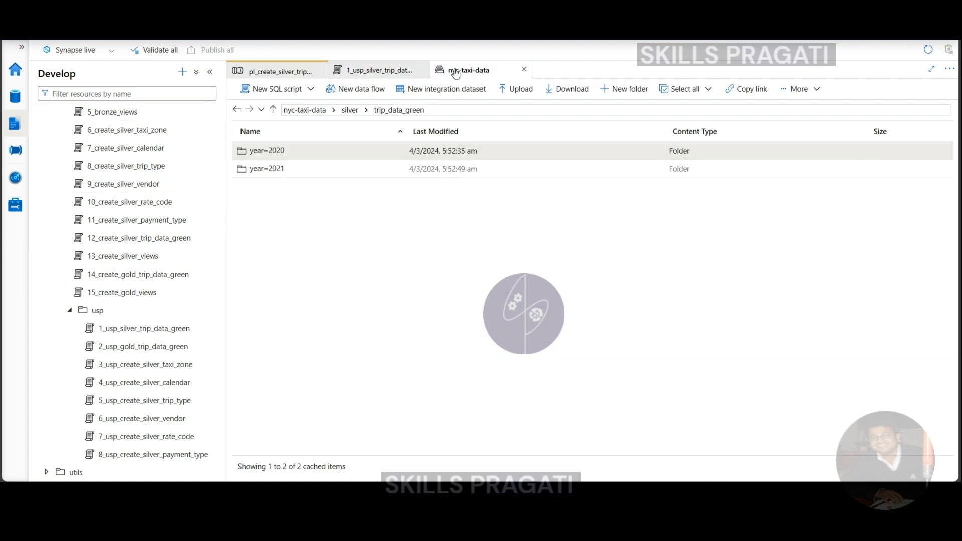
pyautogui.click(347, 114)
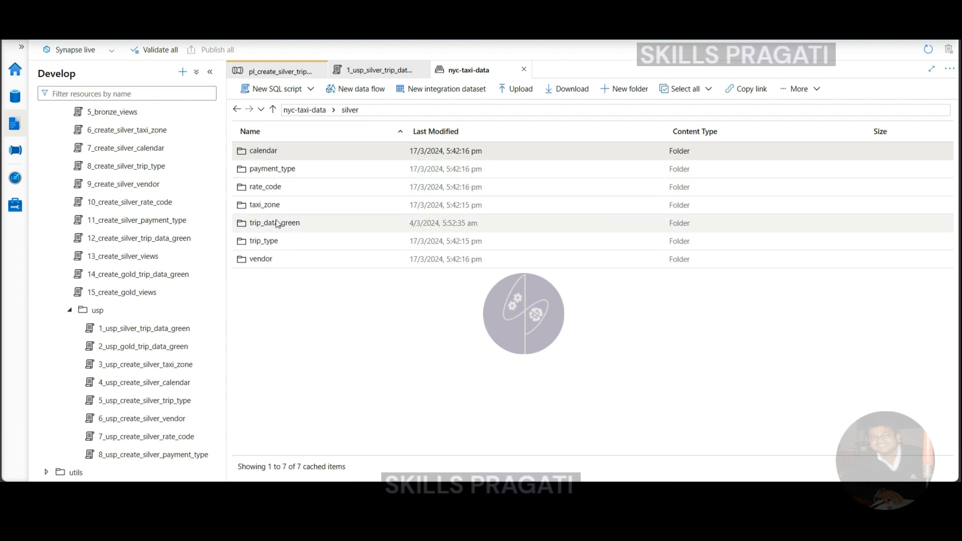
pyautogui.doubleClick(278, 223)
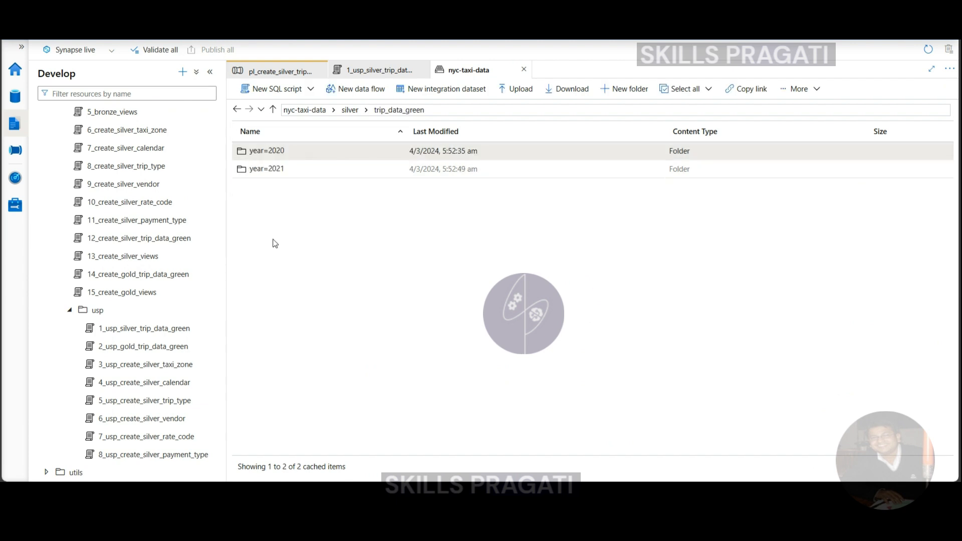
pyautogui.doubleClick(271, 153)
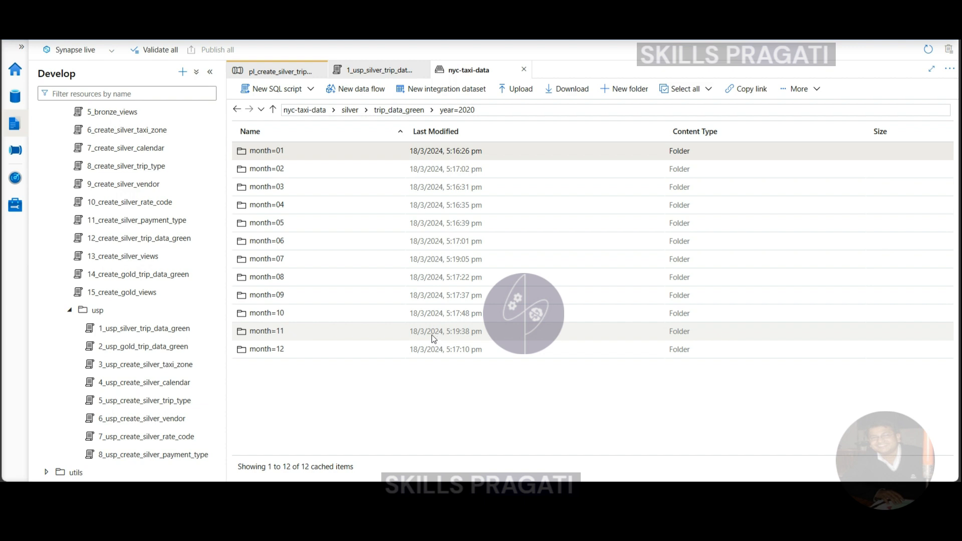
pyautogui.doubleClick(273, 155)
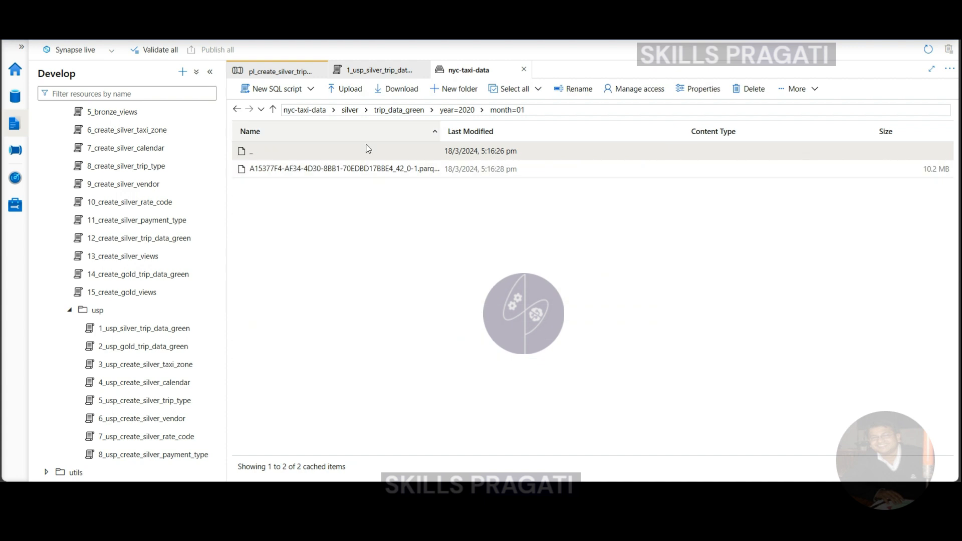
pyautogui.click(351, 110)
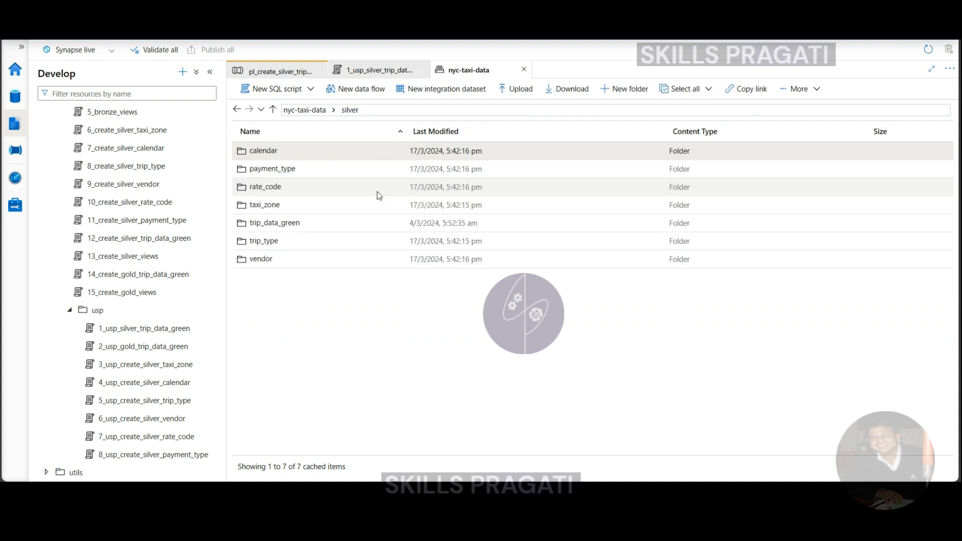
pyautogui.doubleClick(280, 225)
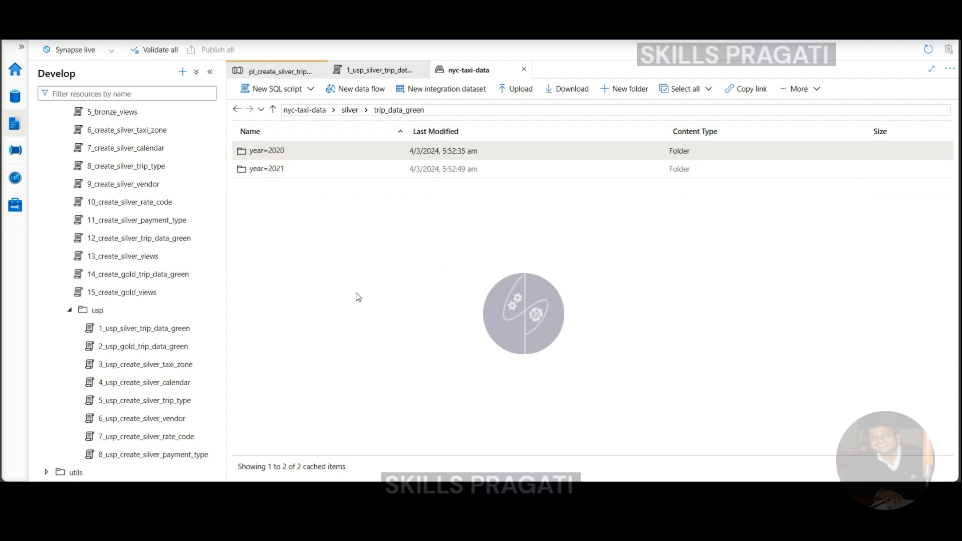
# Review the silver.vw_trip_data_green view definition in the 13_create_silver_views SQL script.
pyautogui.click(113, 257)
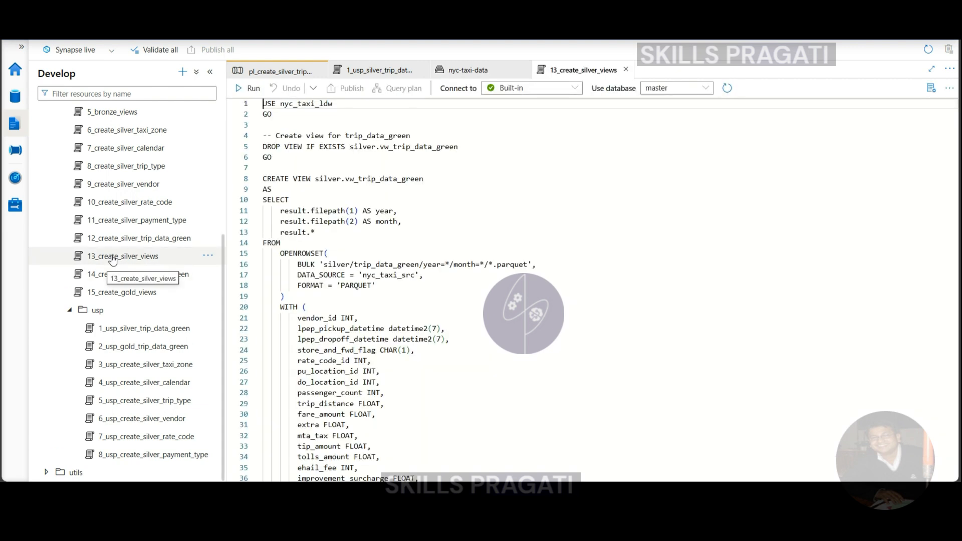
pyautogui.click(417, 227)
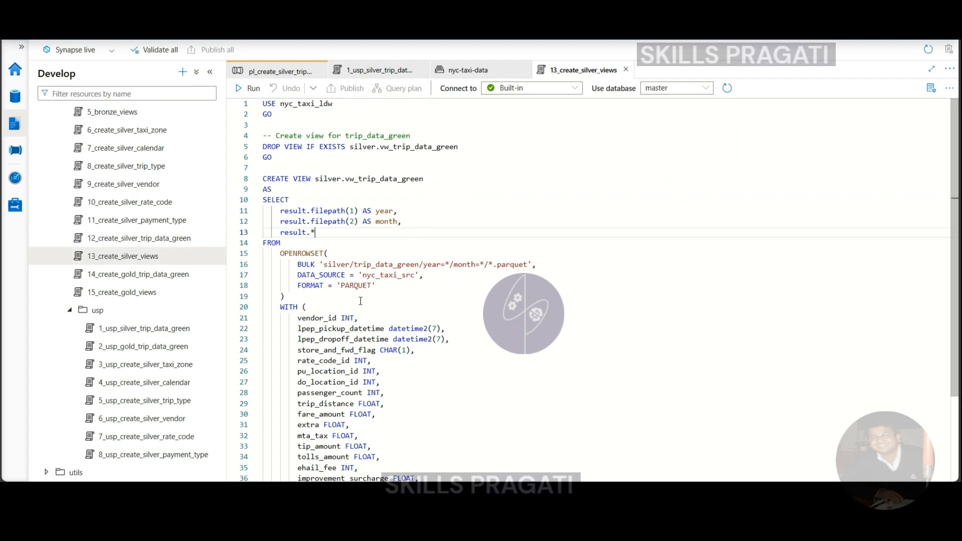
pyautogui.scroll(-3, 359, 298)
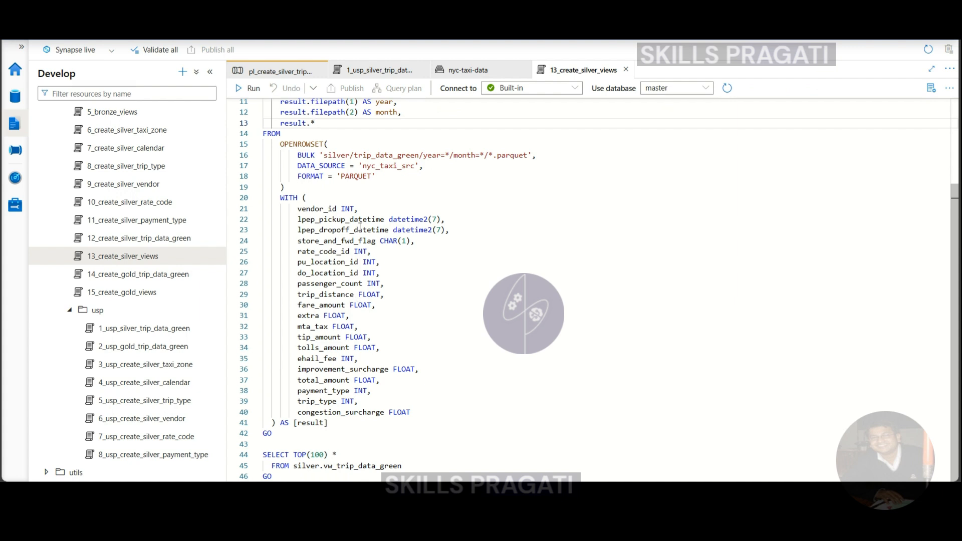
pyautogui.scroll(3, 373, 236)
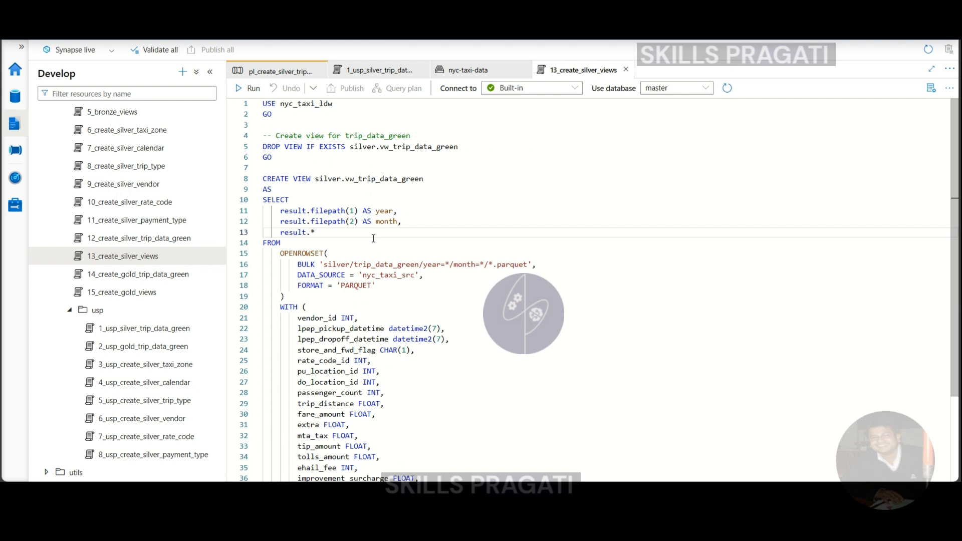
# Return to the pipeline, enlarge its canvas and add a Script activity after ForEach Year and Month.
pyautogui.click(273, 71)
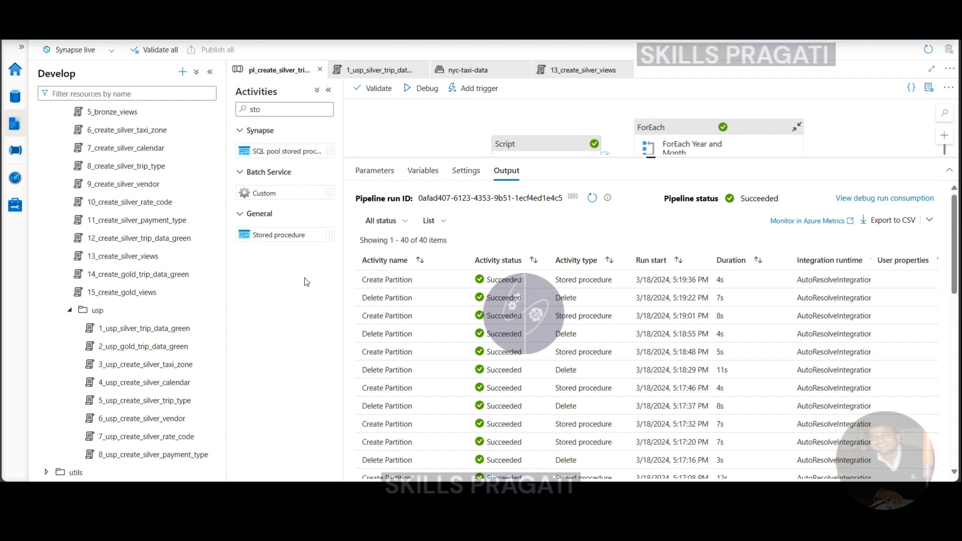
pyautogui.moveTo(653, 157); pyautogui.dragTo(654, 309)
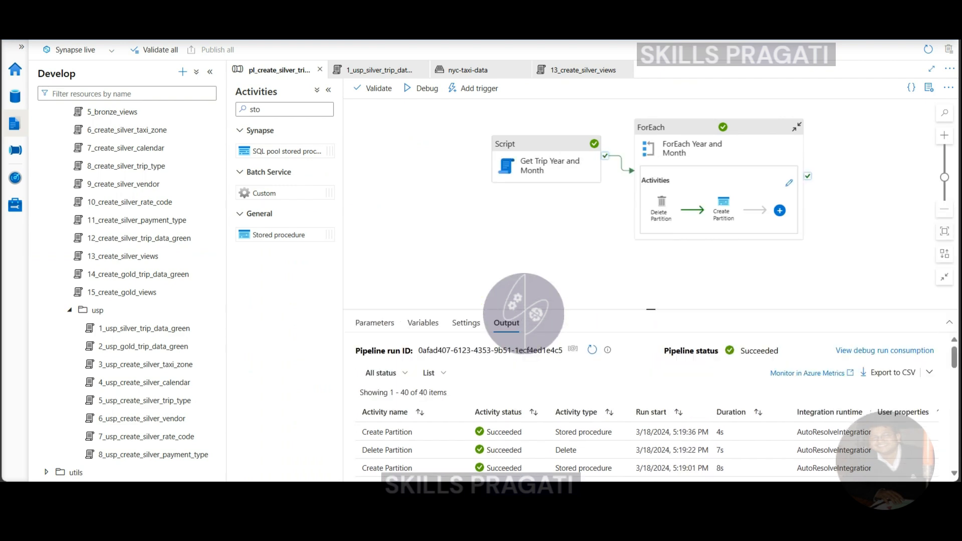
pyautogui.press('BackSpace')
pyautogui.press('BackSpace')
pyautogui.press('BackSpace')
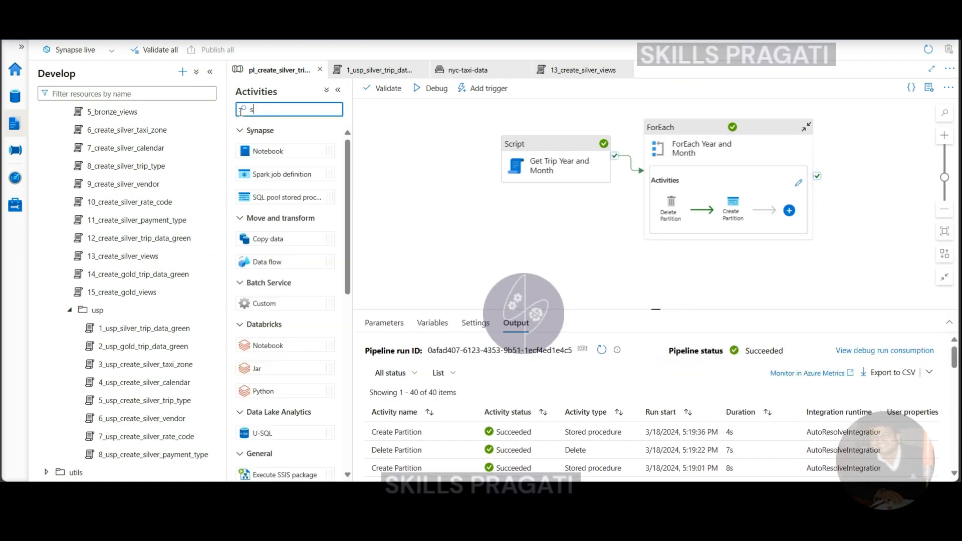
pyautogui.write('script')
pyautogui.moveTo(866, 167); pyautogui.dragTo(865, 165)
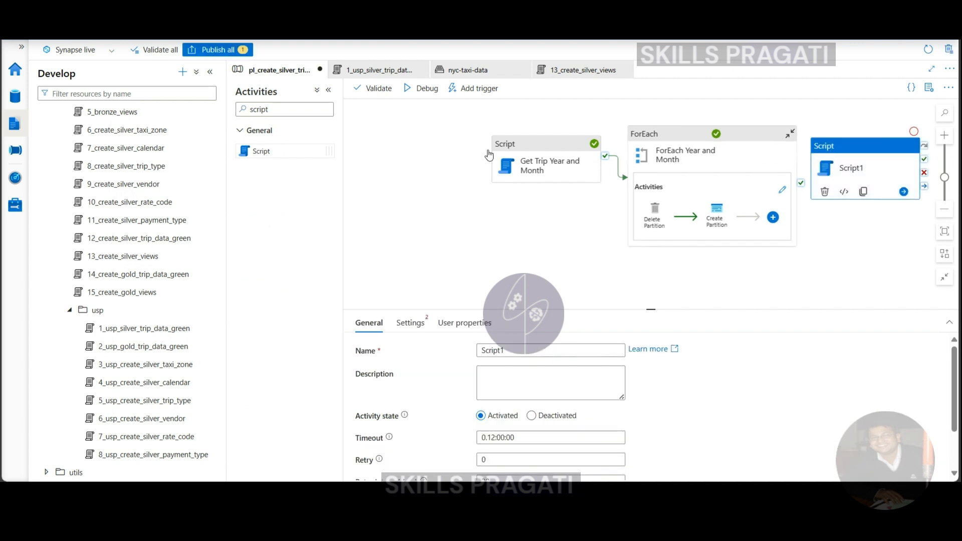
# Space out the activities, connect ForEach Year and Month's success output to the new Script activity, and name it Create Silver View.
pyautogui.moveTo(495, 154); pyautogui.dragTo(402, 158)
pyautogui.moveTo(672, 133); pyautogui.dragTo(601, 144)
pyautogui.moveTo(737, 184); pyautogui.dragTo(850, 157)
pyautogui.click(849, 157)
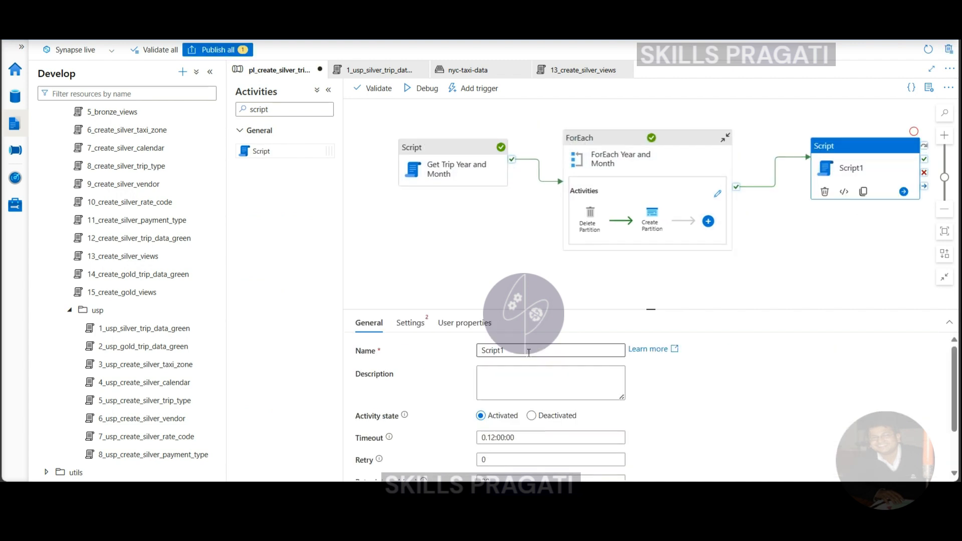
pyautogui.doubleClick(501, 350)
pyautogui.write('Create Silver View')
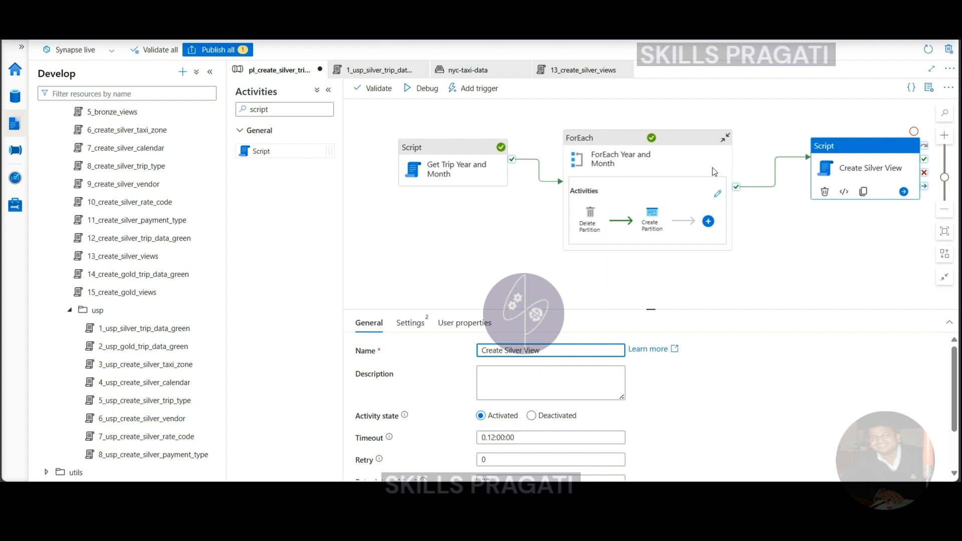
# Set Create Silver View's linked service to ls_serverless_sql_pool_db_nyc_taxi_ldw and its script type to NonQuery.
pyautogui.click(410, 323)
pyautogui.click(495, 430)
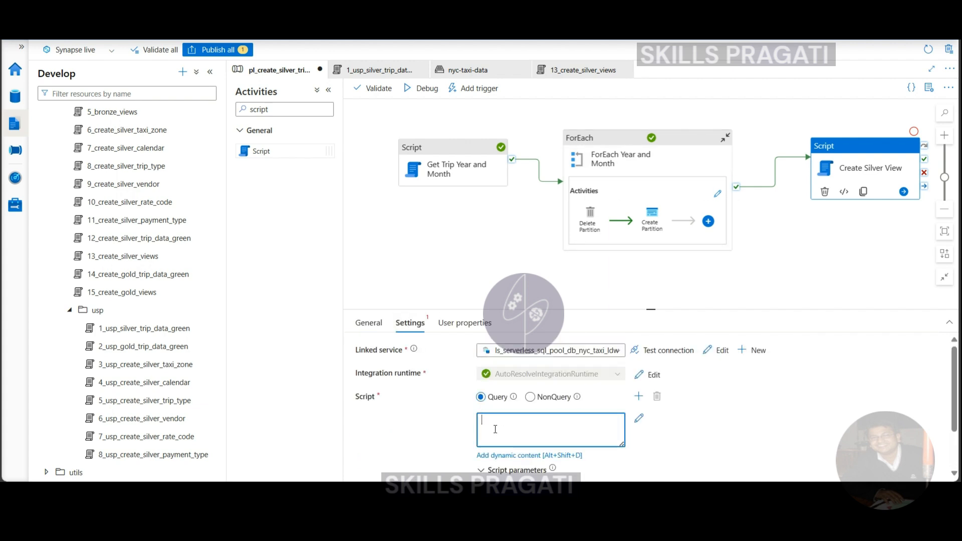
pyautogui.click(530, 397)
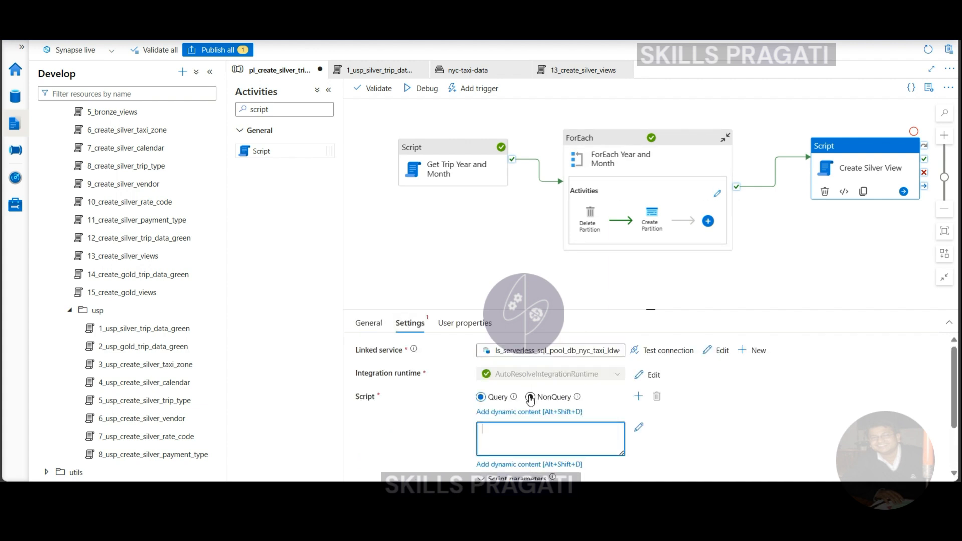
# Set Create Silver View's script to NonQuery and fill it with USE nyc_taxi_ldw; copied from the 13_create_silver_views script.
pyautogui.click(530, 396)
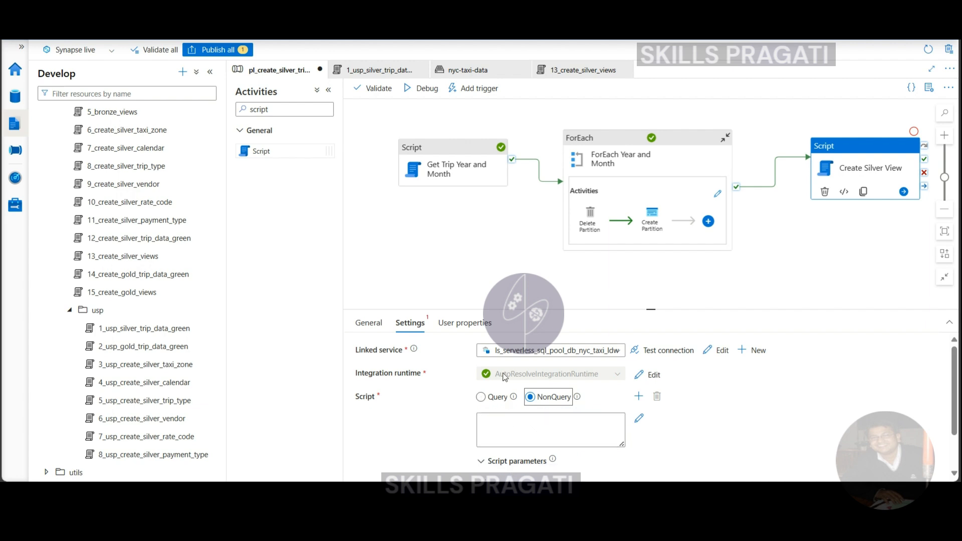
pyautogui.click(567, 74)
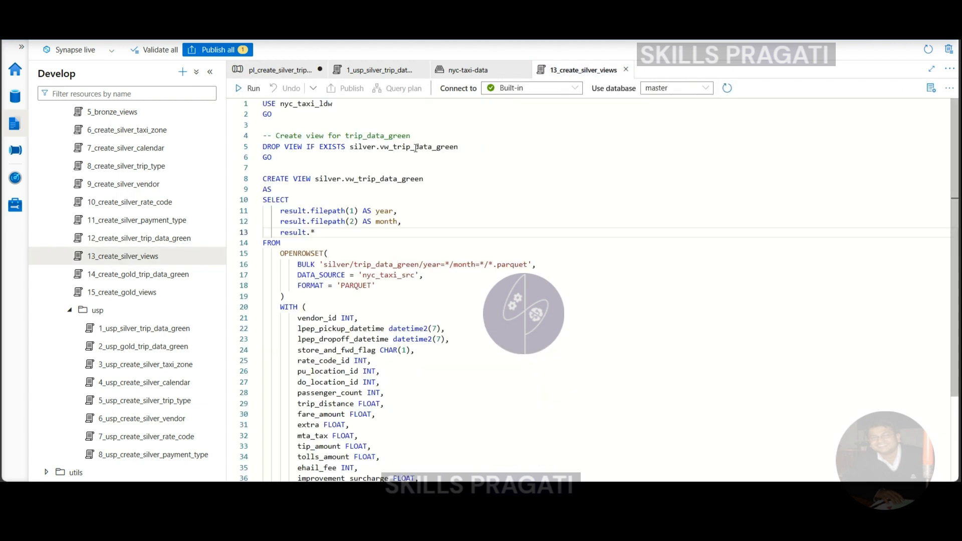
pyautogui.click(264, 104)
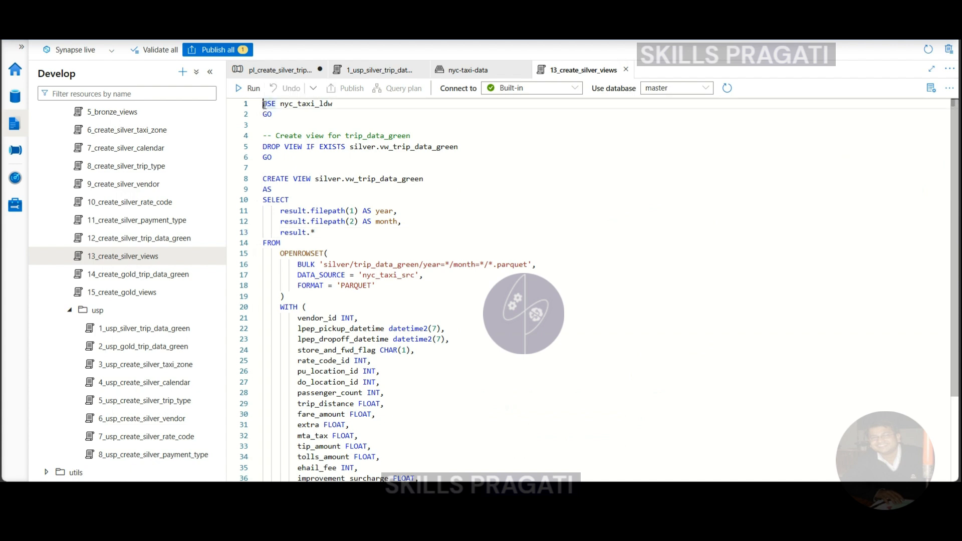
pyautogui.moveTo(264, 104); pyautogui.dragTo(333, 104)
pyautogui.hotkey('ctrl', 'c')
pyautogui.click(278, 70)
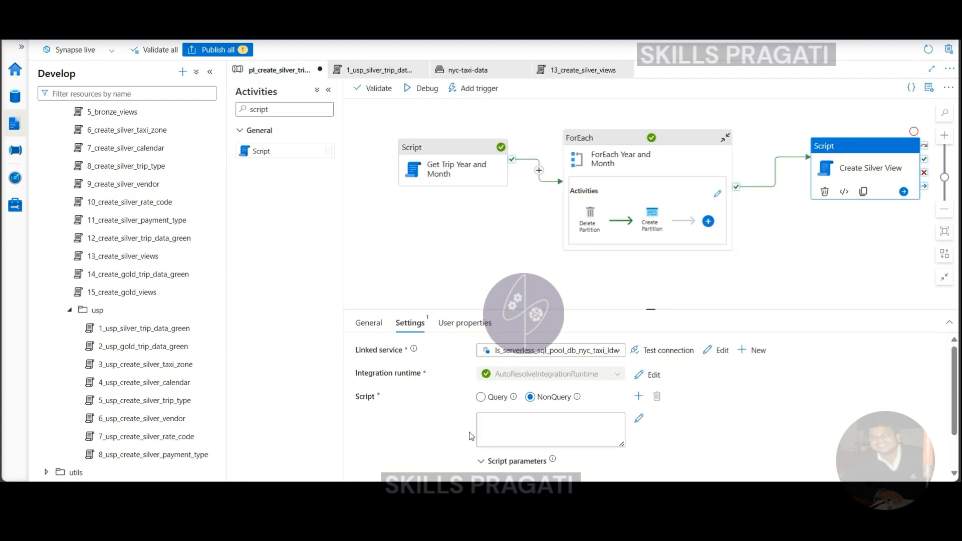
pyautogui.click(509, 423)
pyautogui.hotkey('ctrl', 'v')
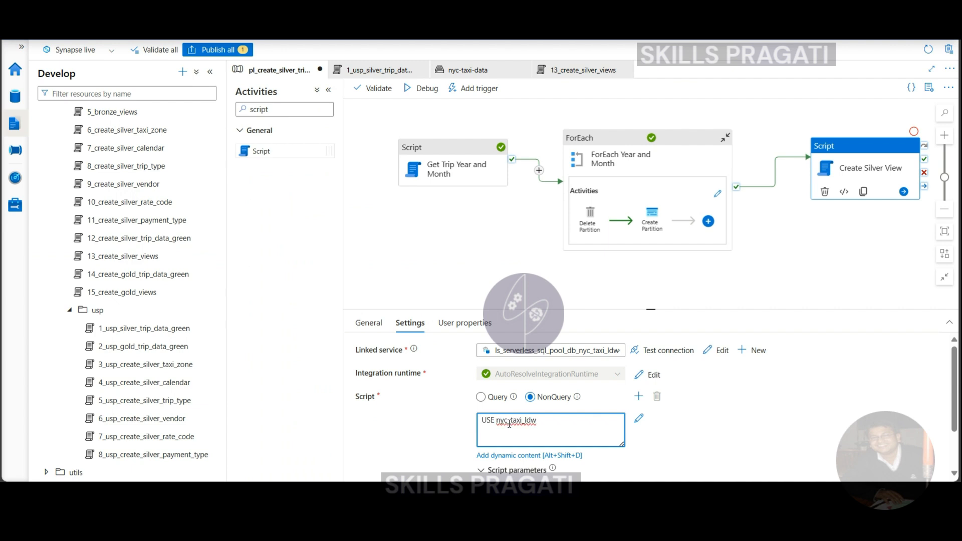
# Add a second NonQuery script containing DROP VIEW IF EXISTS silver.vw_trip_data_green; copied from 13_create_silver_views.
pyautogui.click(638, 397)
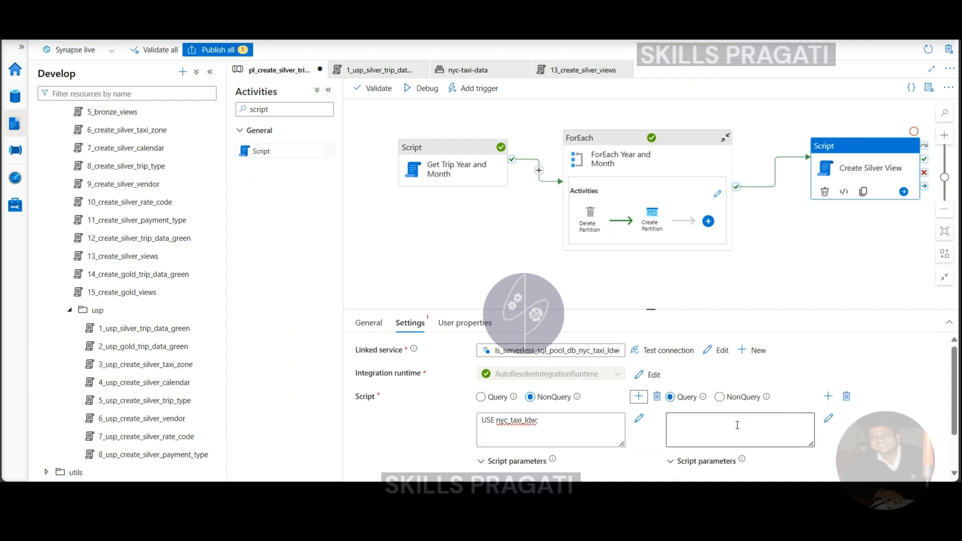
pyautogui.click(719, 397)
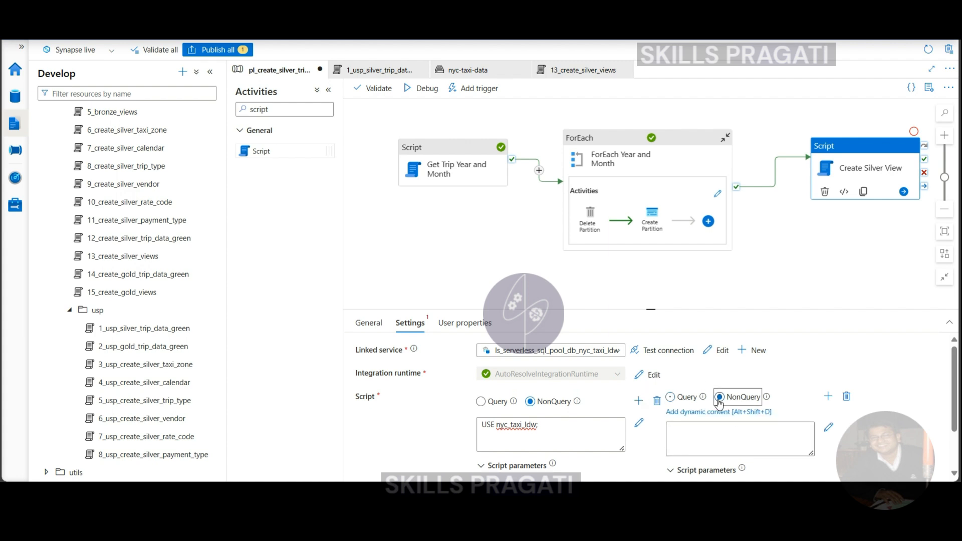
pyautogui.click(582, 70)
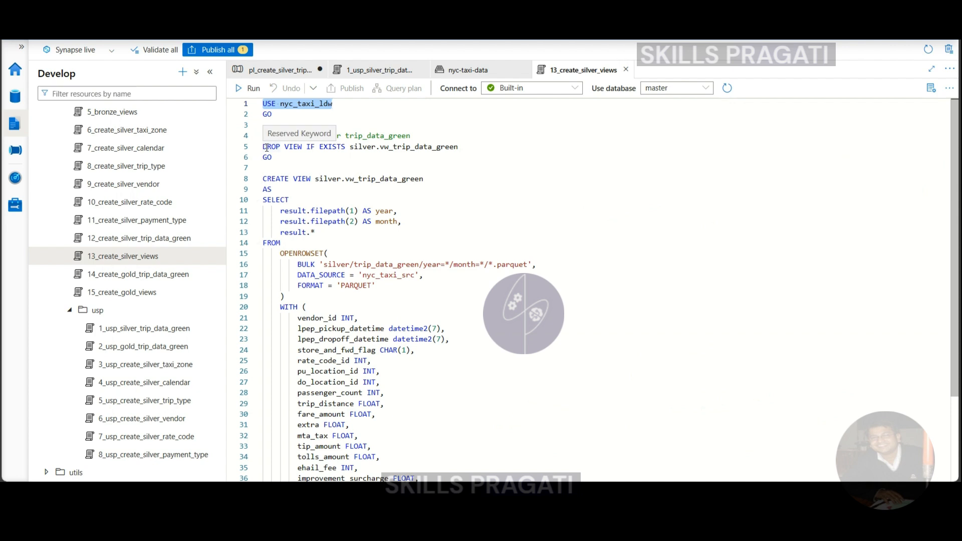
pyautogui.moveTo(263, 147); pyautogui.dragTo(466, 151)
pyautogui.hotkey('ctrl', 'c')
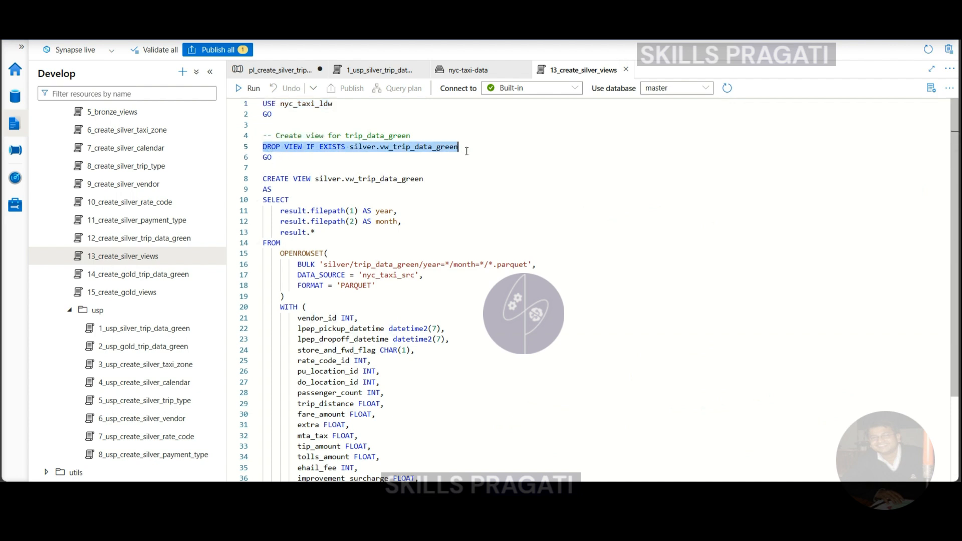
pyautogui.click(278, 70)
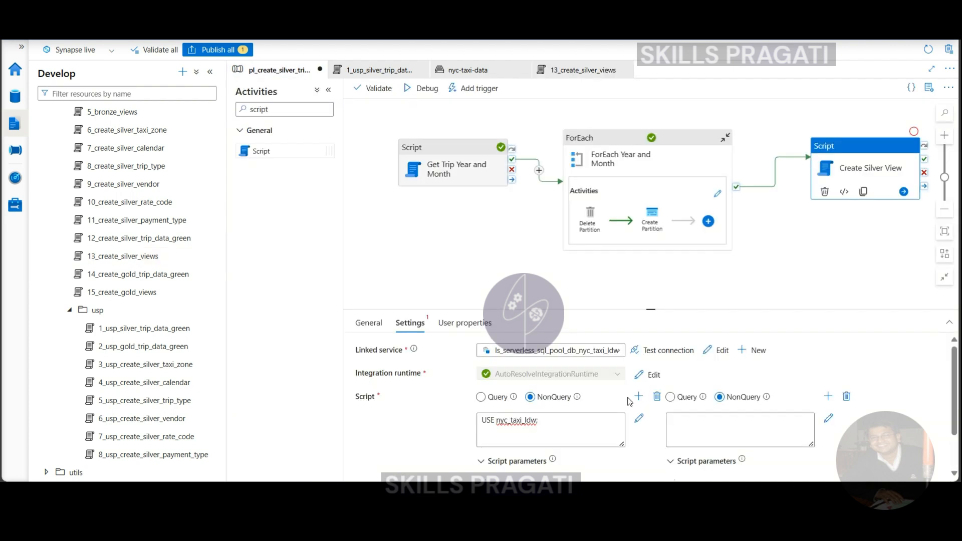
pyautogui.click(706, 419)
pyautogui.hotkey('ctrl', 'v')
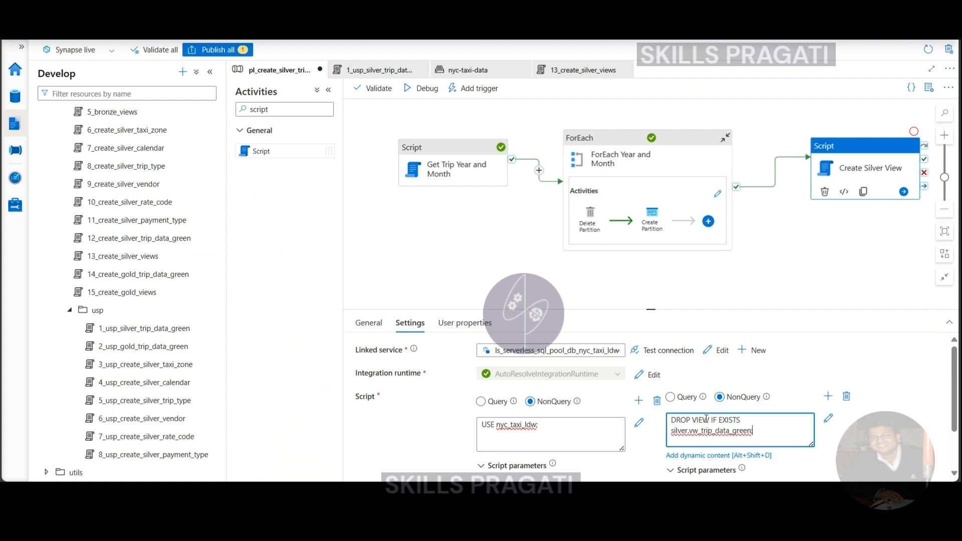
pyautogui.write(';')
# Add a third NonQuery script containing the full CREATE VIEW silver.vw_trip_data_green statement, through AS [result];, copied from 13_create_silver_views.
pyautogui.click(828, 397)
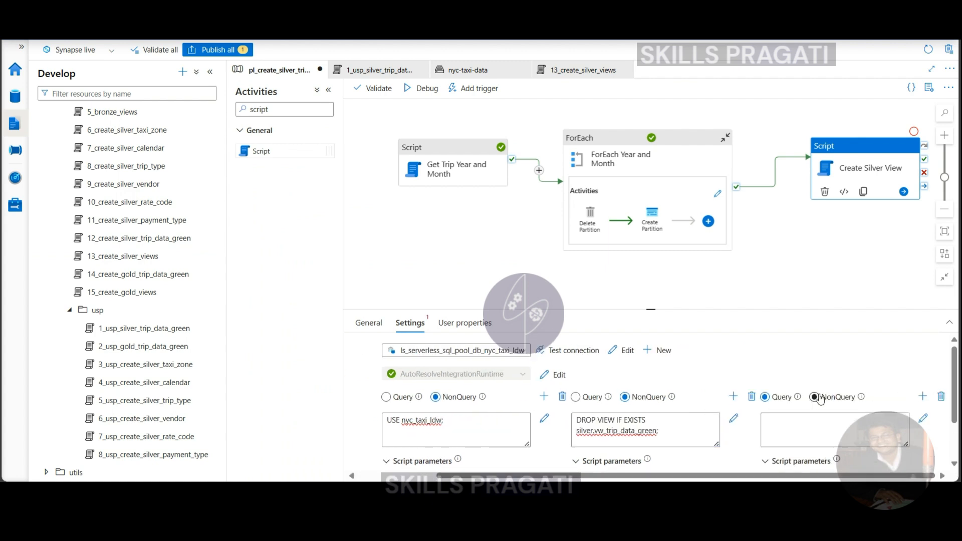
pyautogui.click(814, 397)
pyautogui.click(583, 69)
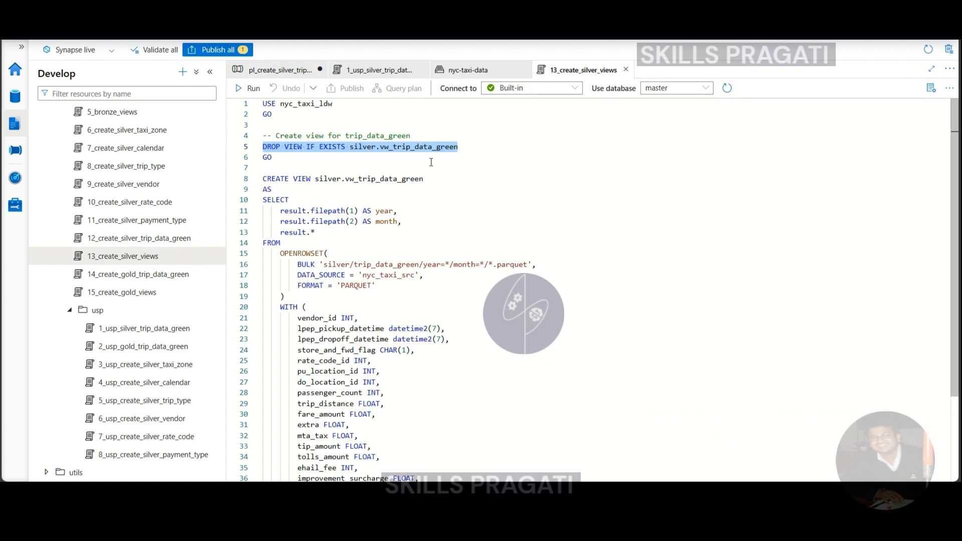
pyautogui.click(263, 178)
pyautogui.scroll(-3, 419, 394)
pyautogui.keyDown('shift'); pyautogui.click(356, 421); pyautogui.keyUp('shift')
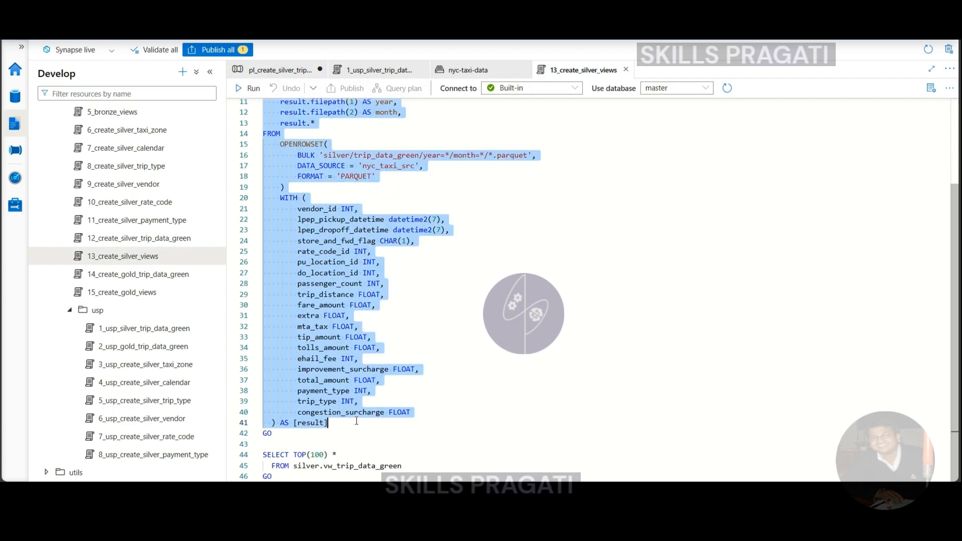
pyautogui.click(279, 70)
pyautogui.click(768, 426)
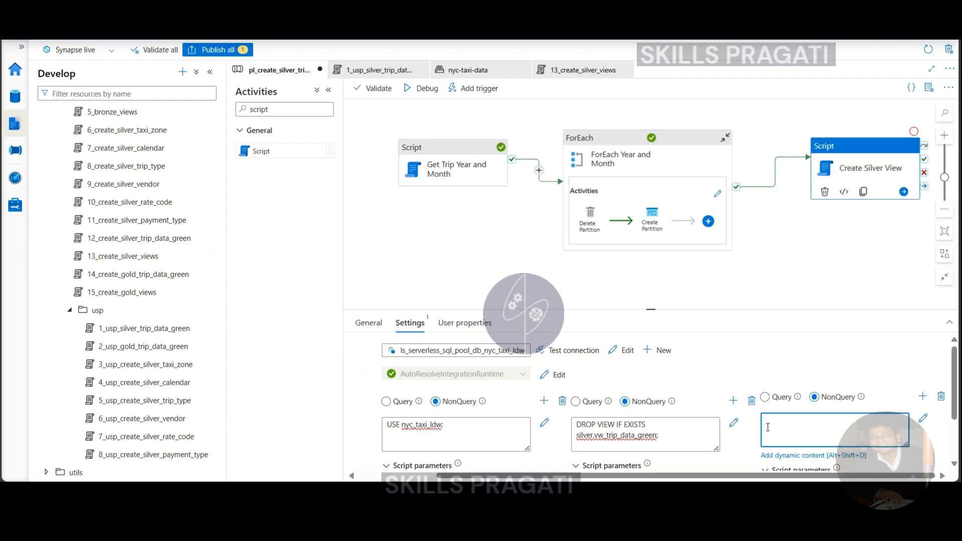
pyautogui.hotkey('ctrl', 'v')
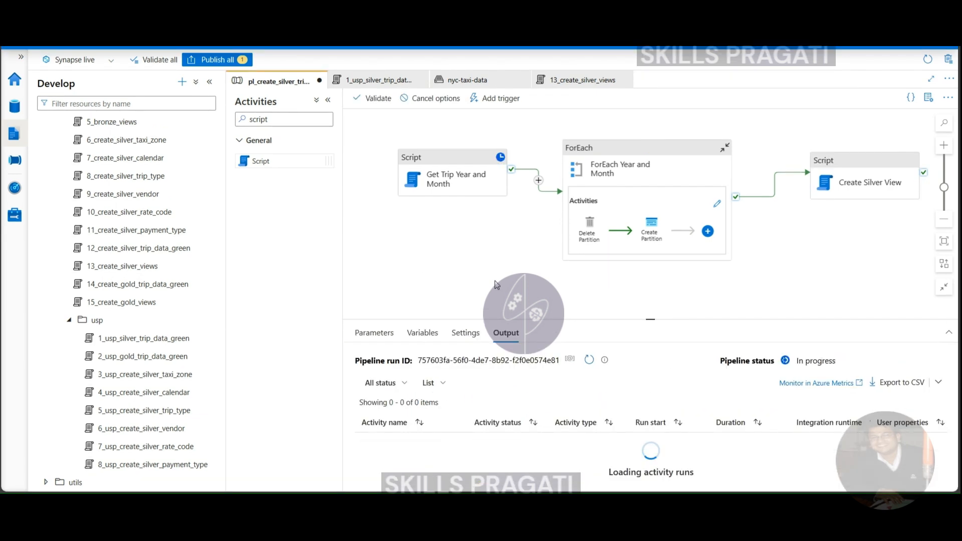
# Enlarge the debug run output and inspect the input script text of the Create Silver View activity run.
pyautogui.moveTo(653, 320); pyautogui.dragTo(623, 214)
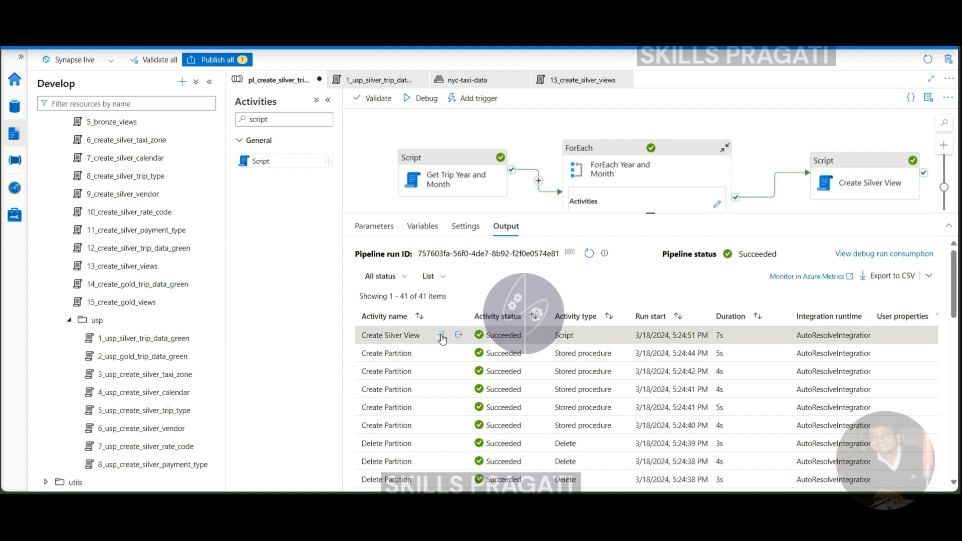
pyautogui.click(441, 336)
pyautogui.scroll(-5, 400, 261)
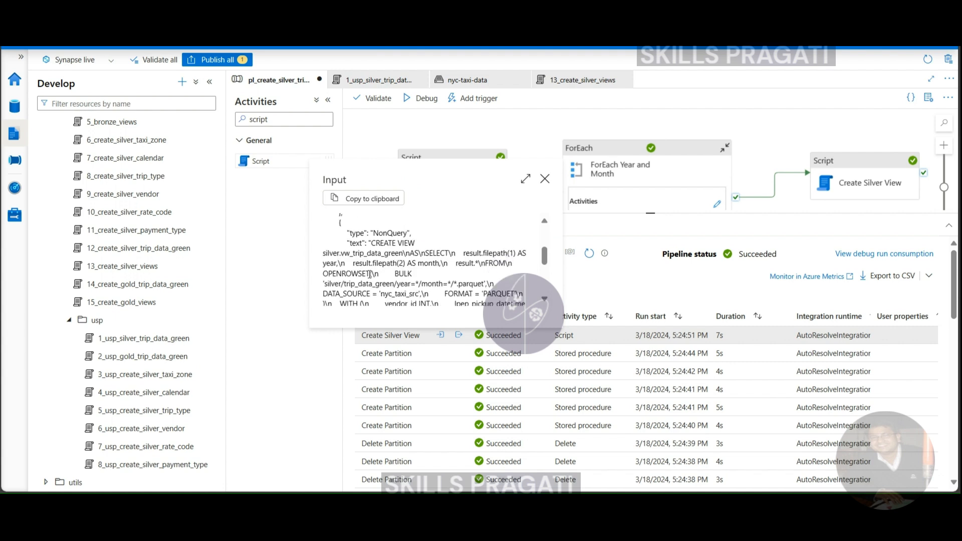
pyautogui.scroll(-5, 370, 274)
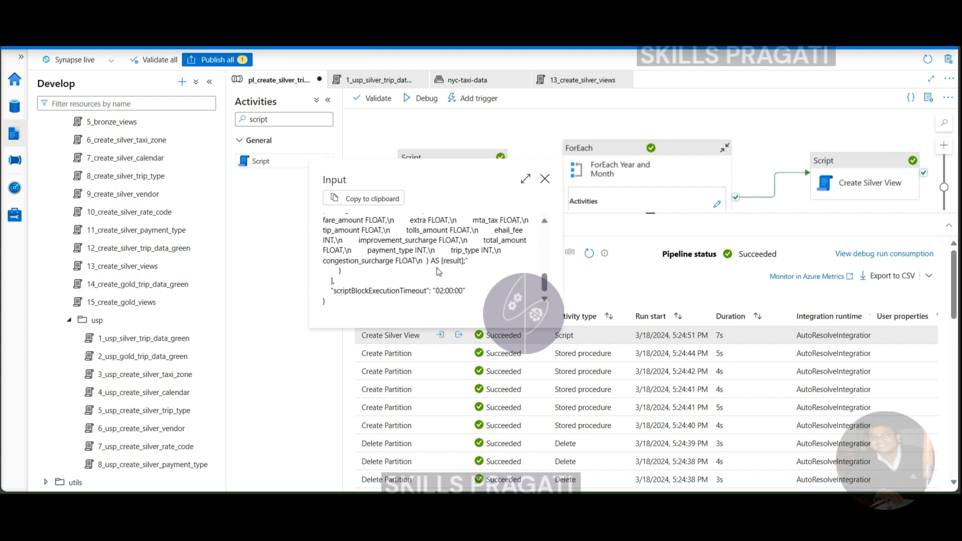
pyautogui.click(544, 179)
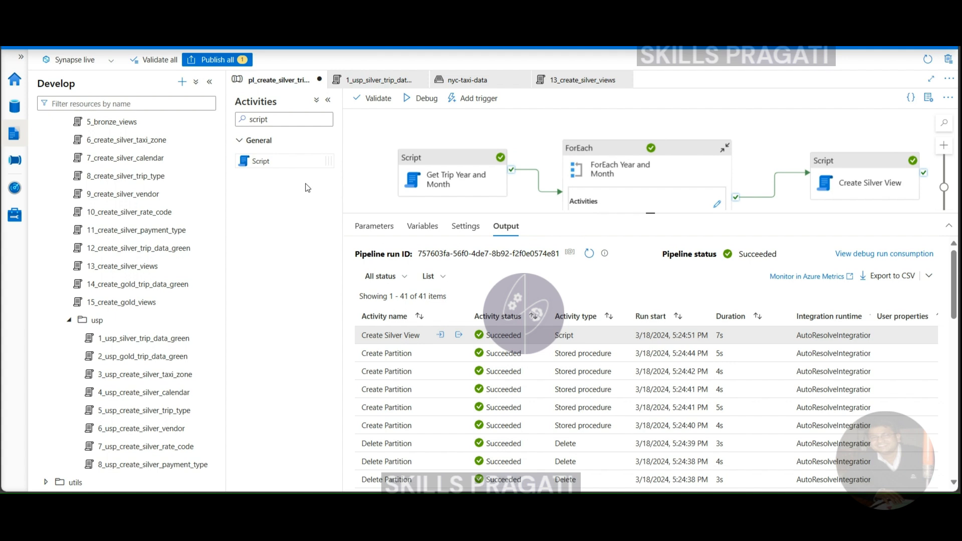
# Browse the workspace's nyc_taxi_ldw SQL database to the silver.vw_trip_data_green view.
pyautogui.click(14, 107)
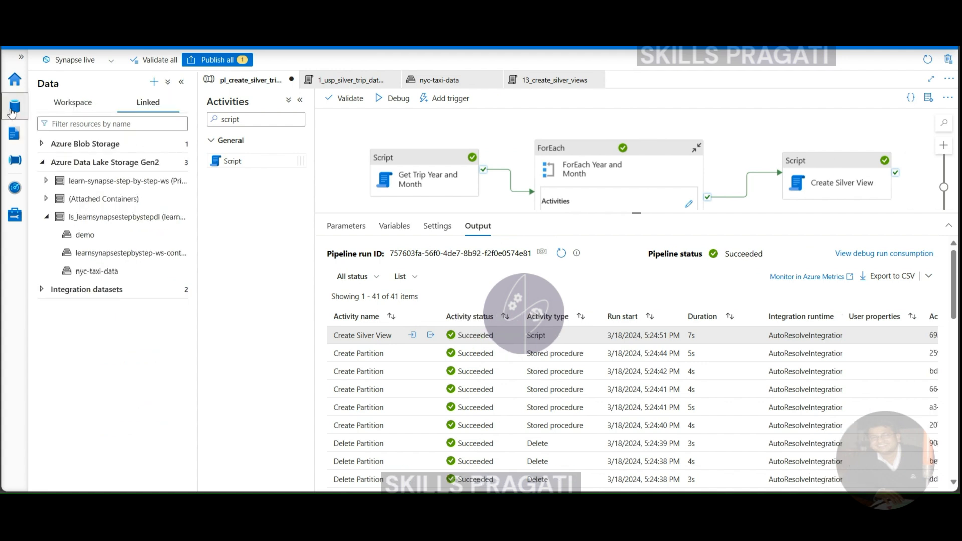
pyautogui.click(63, 103)
pyautogui.click(43, 143)
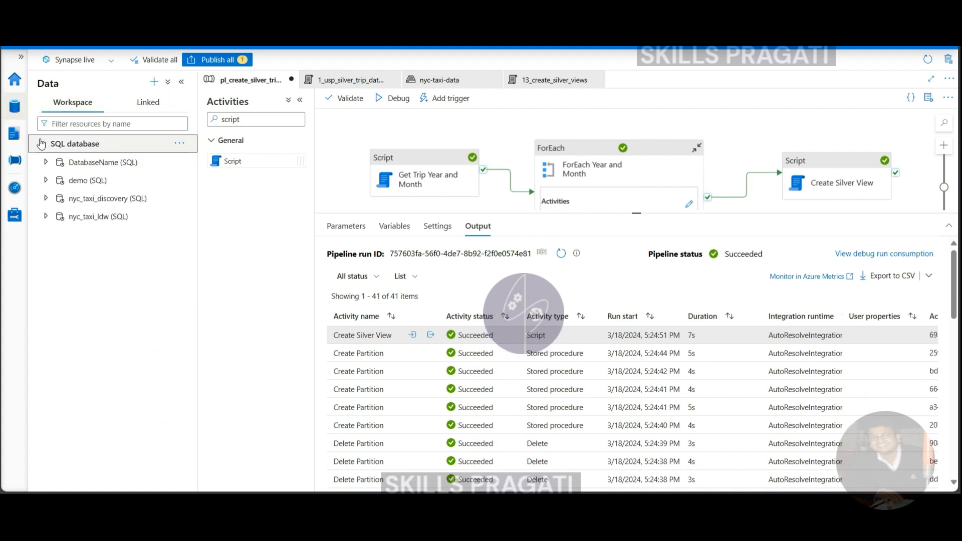
pyautogui.click(44, 217)
pyautogui.click(57, 270)
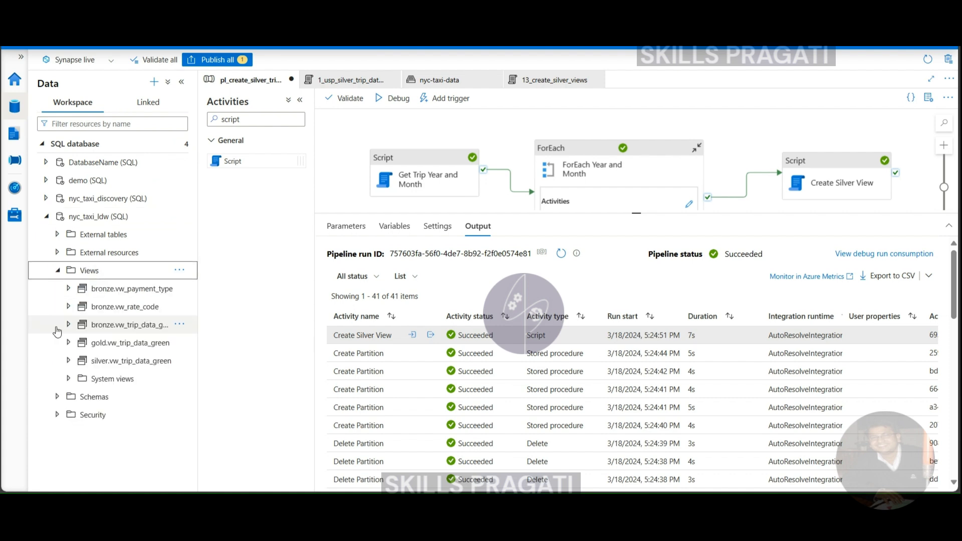
pyautogui.click(69, 362)
pyautogui.click(69, 362)
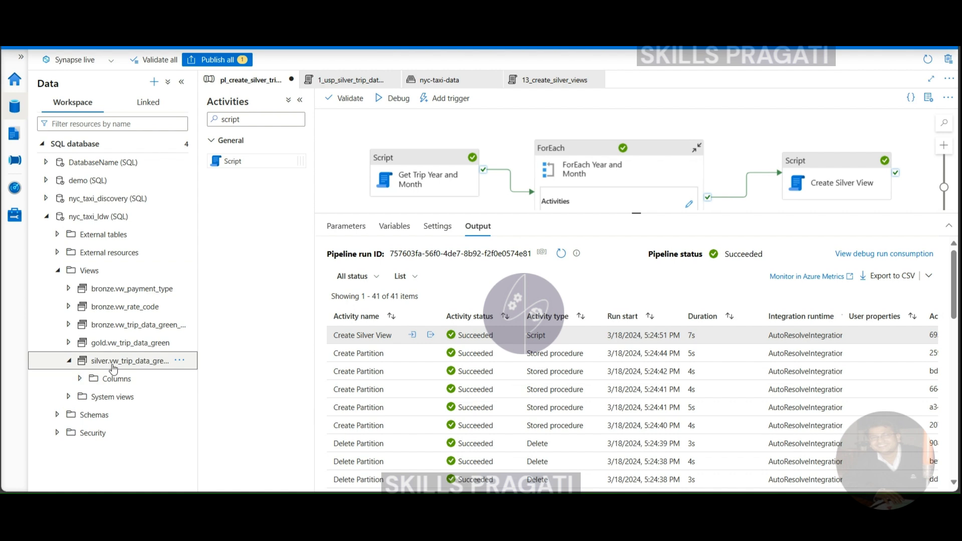
# Query the top 100 rows of silver.vw_trip_data_green in a new SQL script and review the results in an enlarged pane.
pyautogui.click(180, 362)
pyautogui.moveTo(216, 377)
pyautogui.click(307, 383)
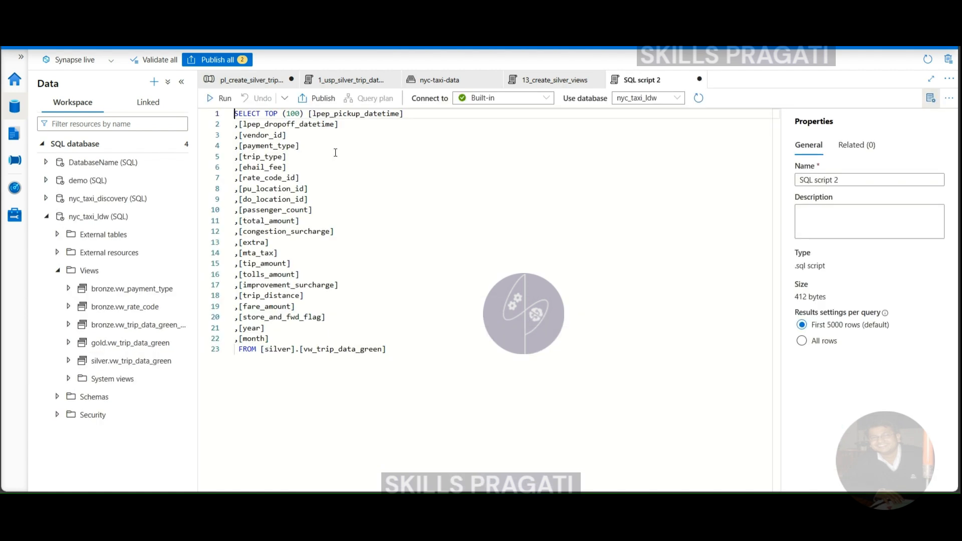
pyautogui.click(219, 98)
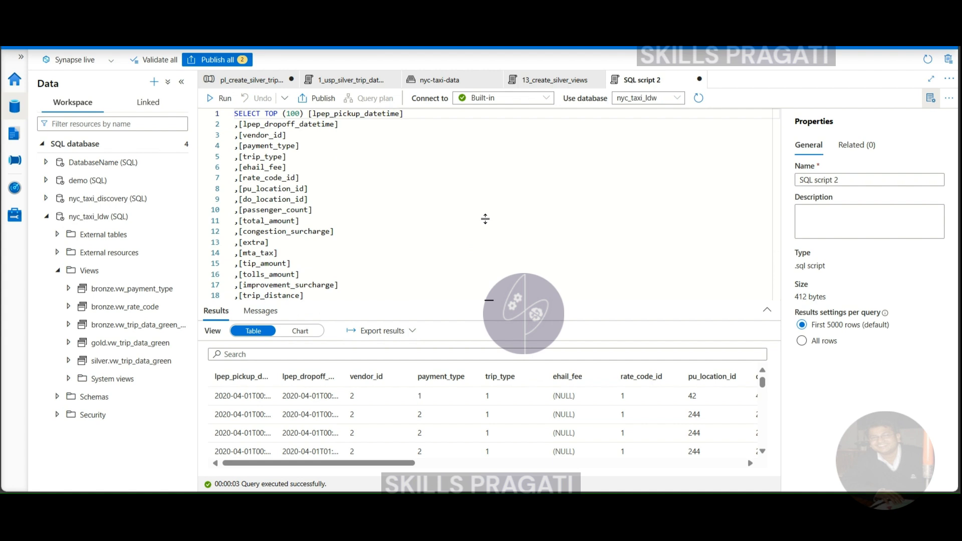
pyautogui.moveTo(487, 233); pyautogui.dragTo(487, 211)
pyautogui.moveTo(315, 465); pyautogui.dragTo(283, 468)
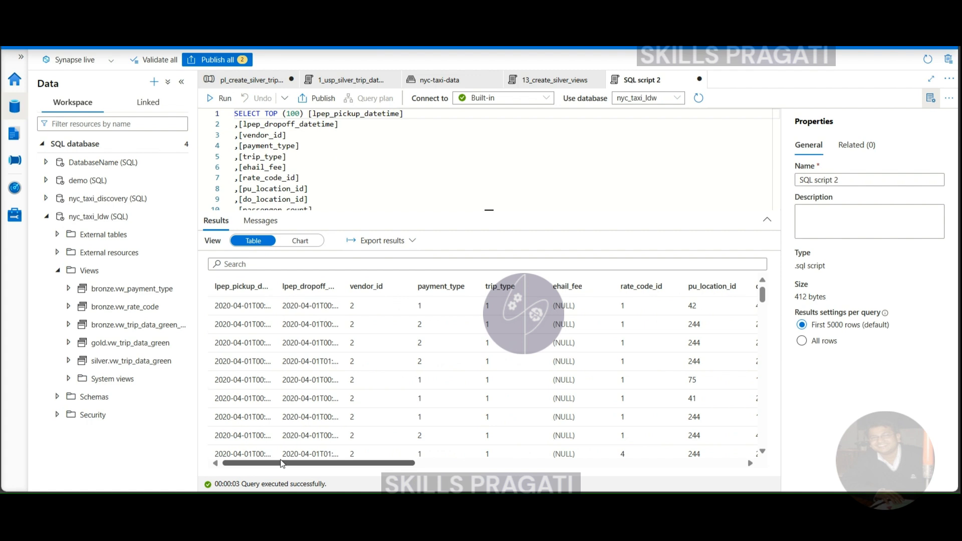
# Discard the unsaved SQL script 2 and publish only the changes to pl_create_silver_trip_data_green.
pyautogui.click(221, 66)
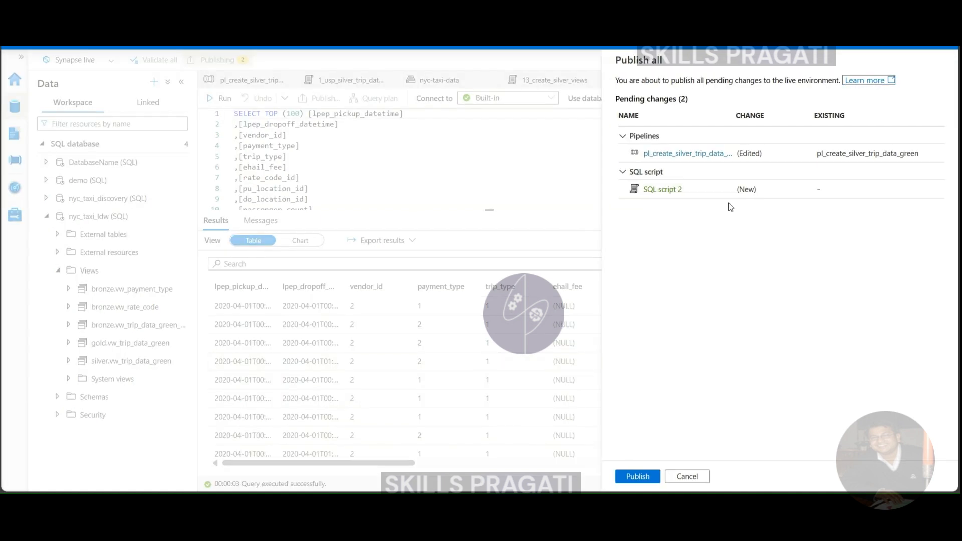
pyautogui.click(686, 476)
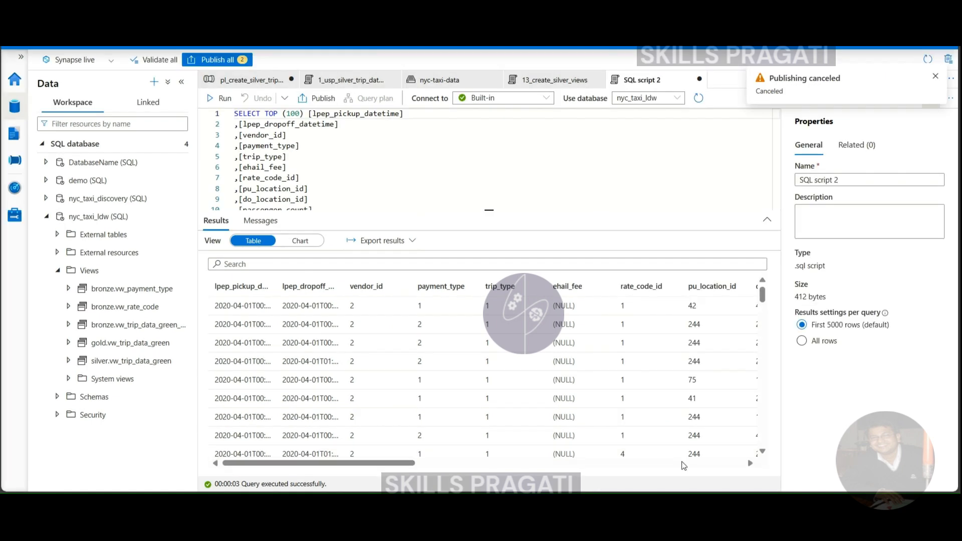
pyautogui.click(699, 79)
pyautogui.click(437, 294)
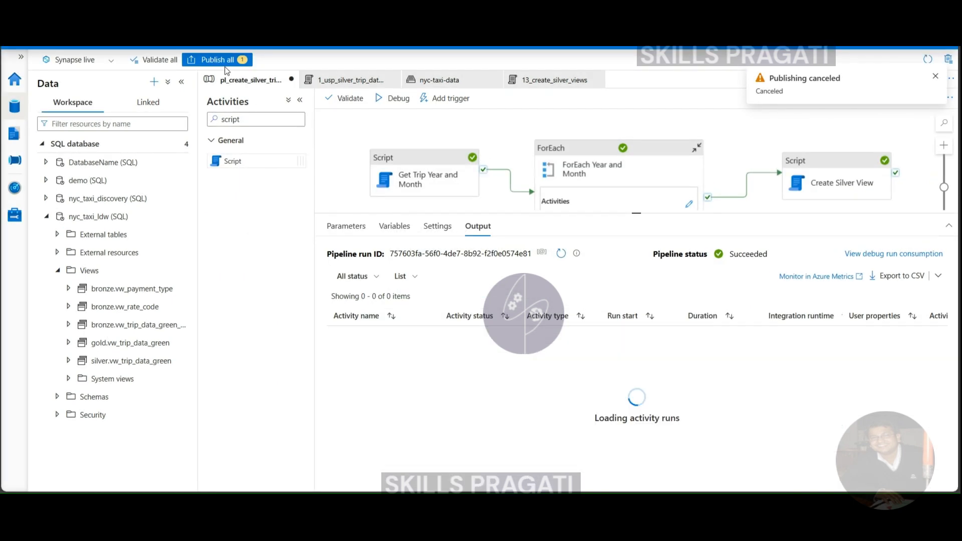
pyautogui.click(211, 61)
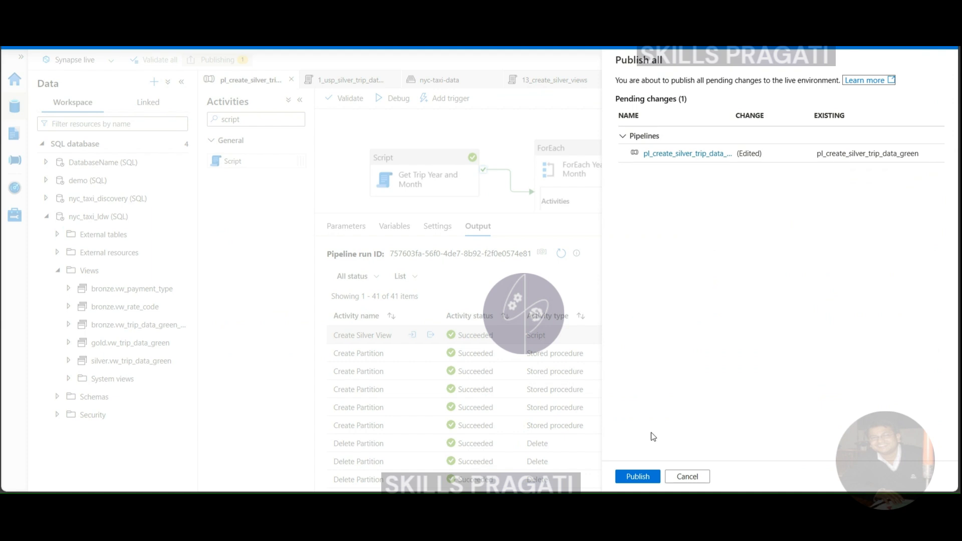
pyautogui.click(636, 476)
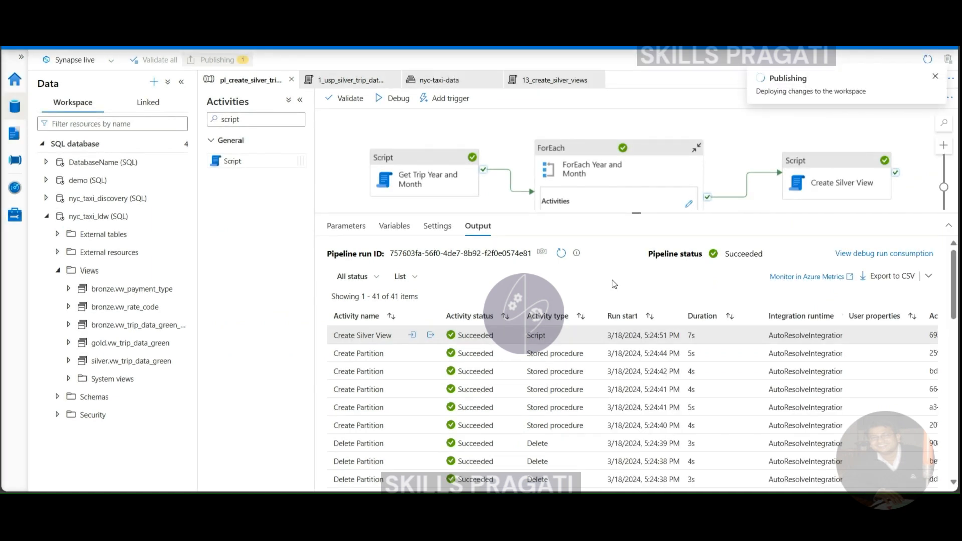